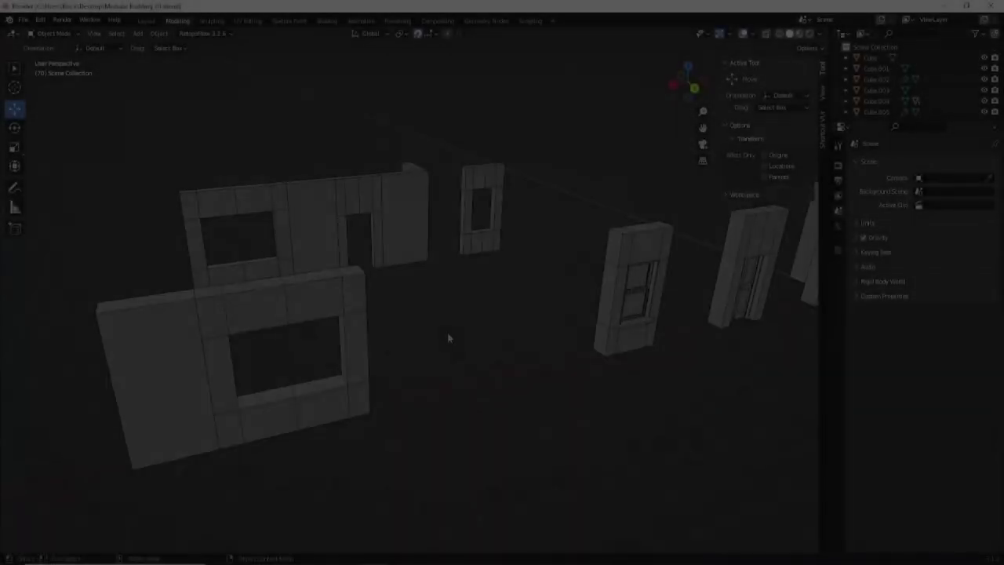
Step: Shift the front-row sash window, door and corner wall pieces along positive X, past the front wide-window wall
{"action": "scroll", "coordinate": [398, 343], "scroll_direction": "down", "scroll_amount": 3}
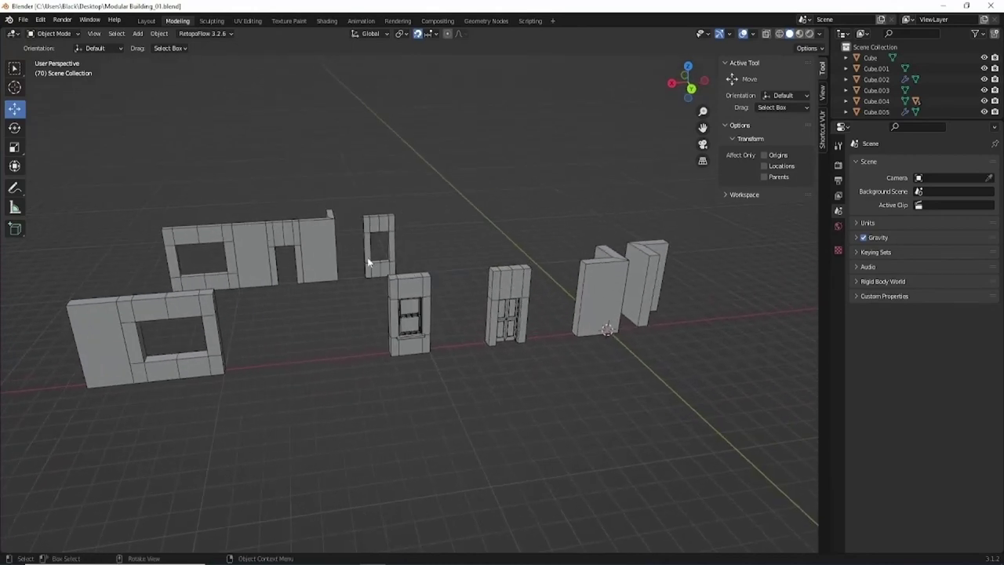
{"action": "scroll", "coordinate": [404, 314], "scroll_direction": "up", "scroll_amount": 1}
{"action": "scroll", "coordinate": [405, 313], "scroll_direction": "down", "scroll_amount": 3}
{"action": "middle_click_drag", "start_coordinate": [405, 314], "coordinate": [391, 333]}
{"action": "left_click_drag", "start_coordinate": [344, 302], "coordinate": [440, 400]}
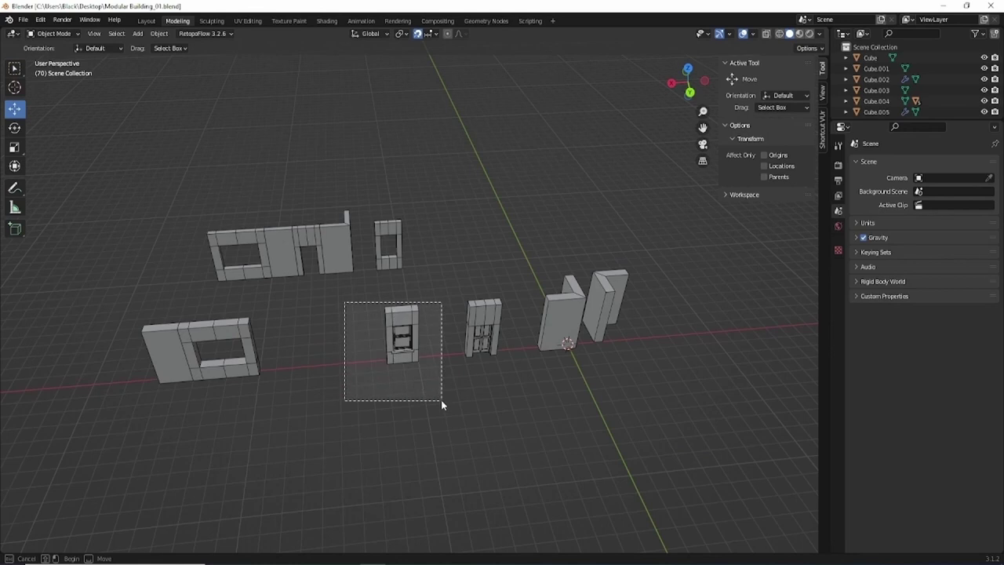
{"action": "middle_click_drag", "start_coordinate": [320, 342], "coordinate": [308, 241]}
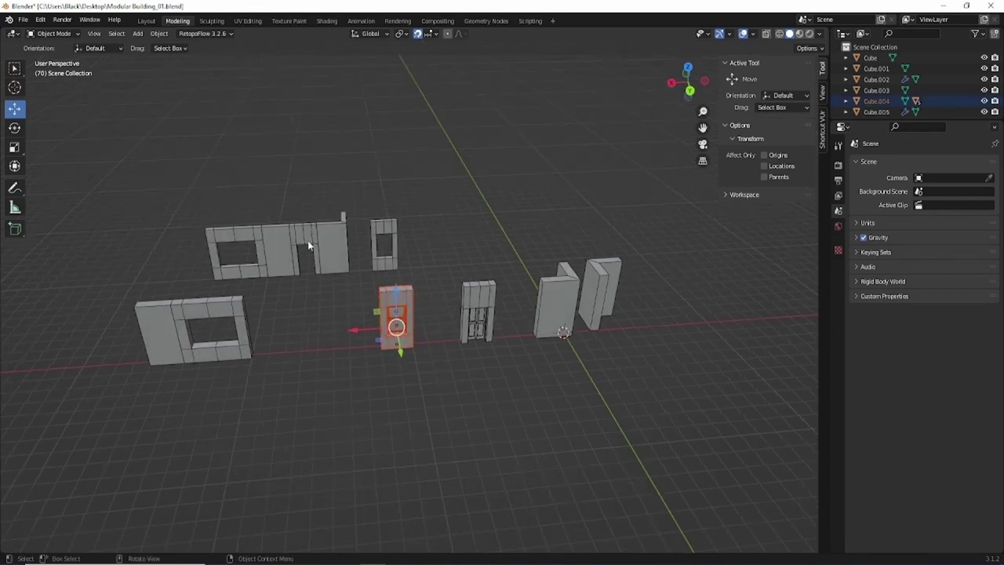
{"action": "middle_click_drag", "start_coordinate": [350, 320], "coordinate": [286, 363]}
{"action": "left_click_drag", "start_coordinate": [281, 349], "coordinate": [319, 353]}
{"action": "left_click_drag", "start_coordinate": [307, 297], "coordinate": [606, 405]}
{"action": "scroll", "coordinate": [480, 377], "scroll_direction": "down", "scroll_amount": 4}
{"action": "left_click_drag", "start_coordinate": [484, 350], "coordinate": [200, 349]}
Step: Select all the wall pieces in the back row and move them 20 m along X
{"action": "left_click_drag", "start_coordinate": [547, 237], "coordinate": [300, 341]}
{"action": "middle_click_drag", "start_coordinate": [301, 341], "coordinate": [393, 339]}
{"action": "scroll", "coordinate": [443, 361], "scroll_direction": "up", "scroll_amount": 2}
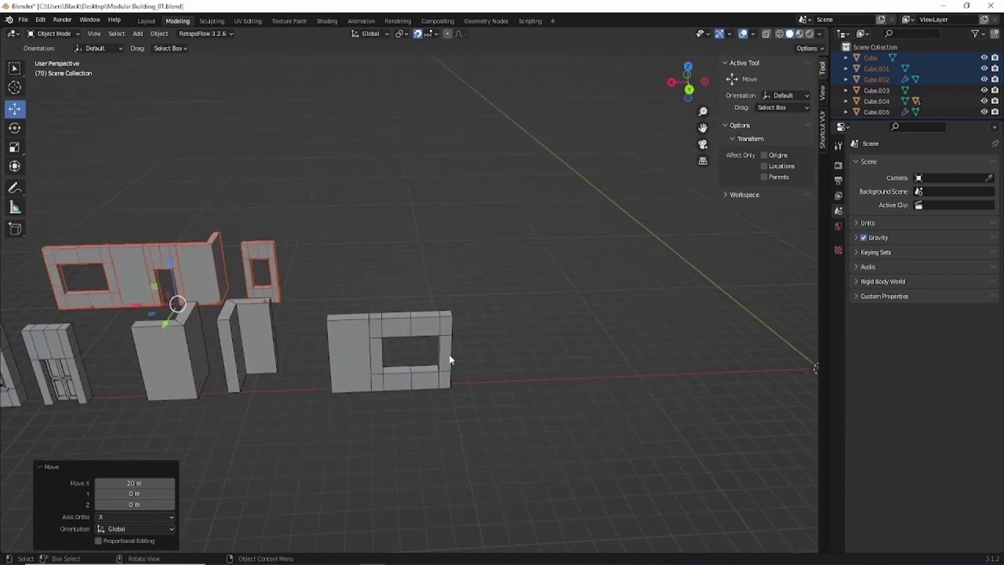
Step: Move the front wide-window wall -22 m along X so it sits at the world origin
{"action": "left_click", "coordinate": [396, 322]}
{"action": "scroll", "coordinate": [523, 371], "scroll_direction": "down", "scroll_amount": 3}
{"action": "middle_click_drag", "start_coordinate": [523, 371], "coordinate": [378, 374], "text": "shift"}
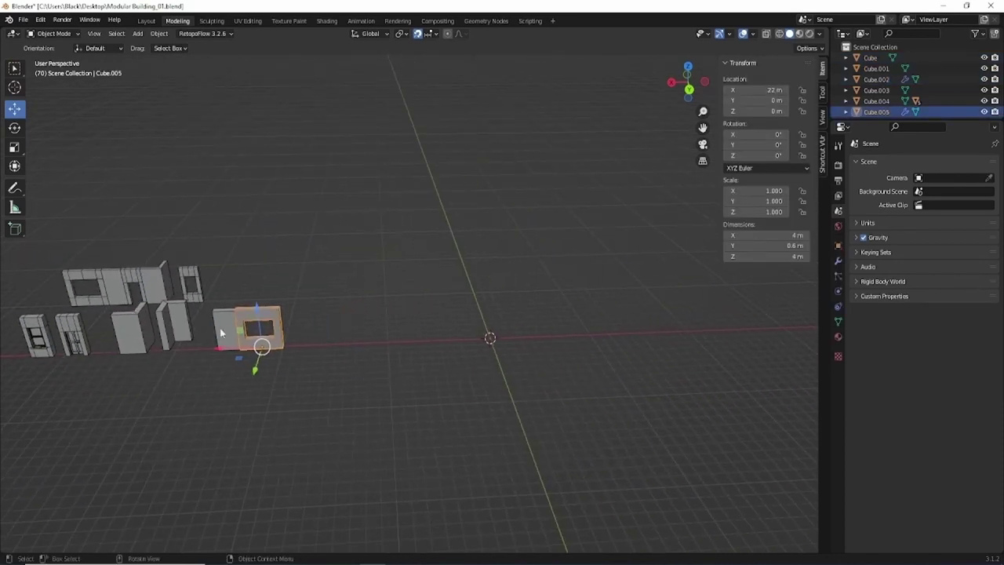
{"action": "left_click_drag", "start_coordinate": [222, 349], "coordinate": [518, 357]}
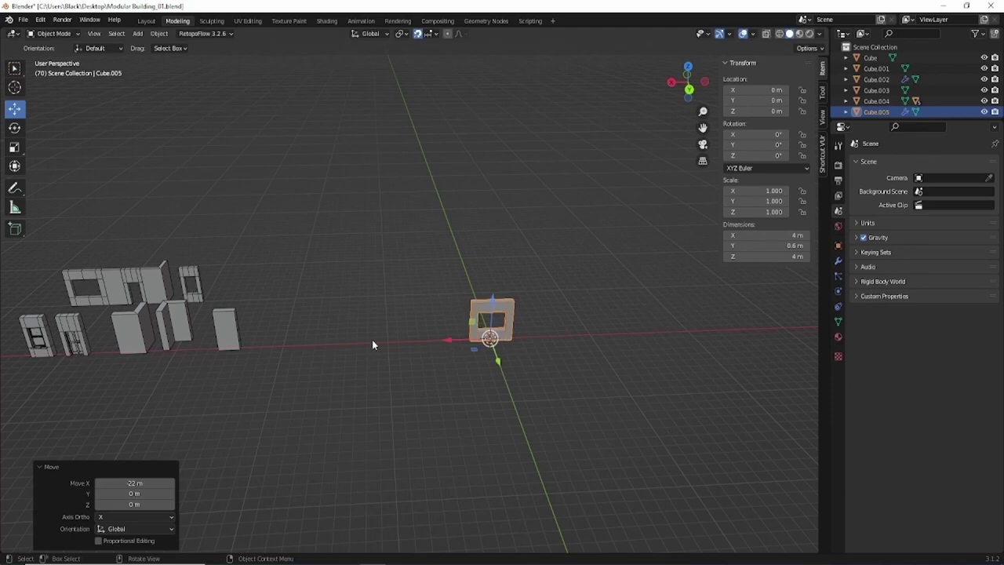
Step: Toggle the wide-window wall's Mirror modifier display off and on, and apply the modifier
{"action": "key", "text": "KP_Decimal"}
{"action": "middle_click_drag", "start_coordinate": [420, 297], "coordinate": [437, 232]}
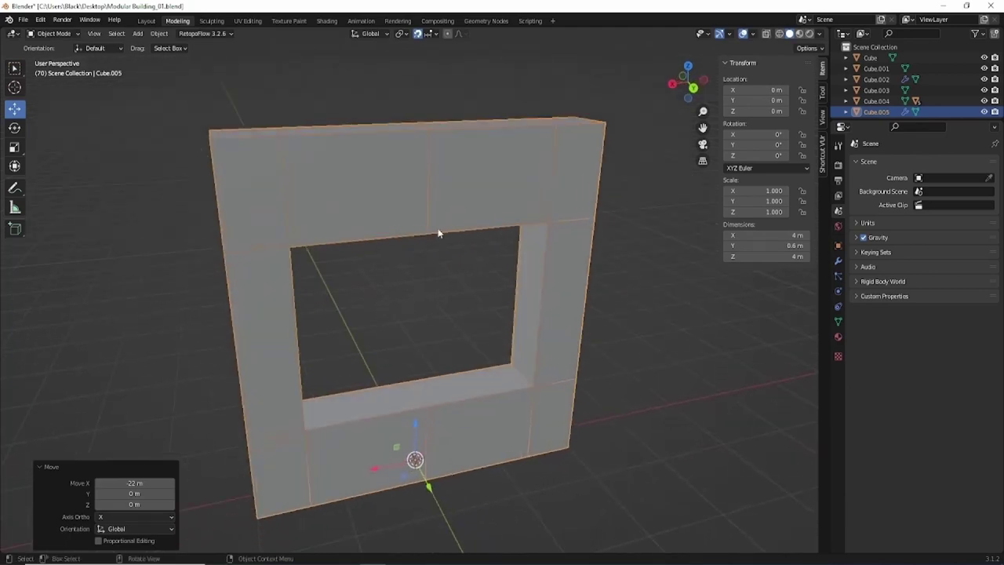
{"action": "left_click", "coordinate": [838, 262]}
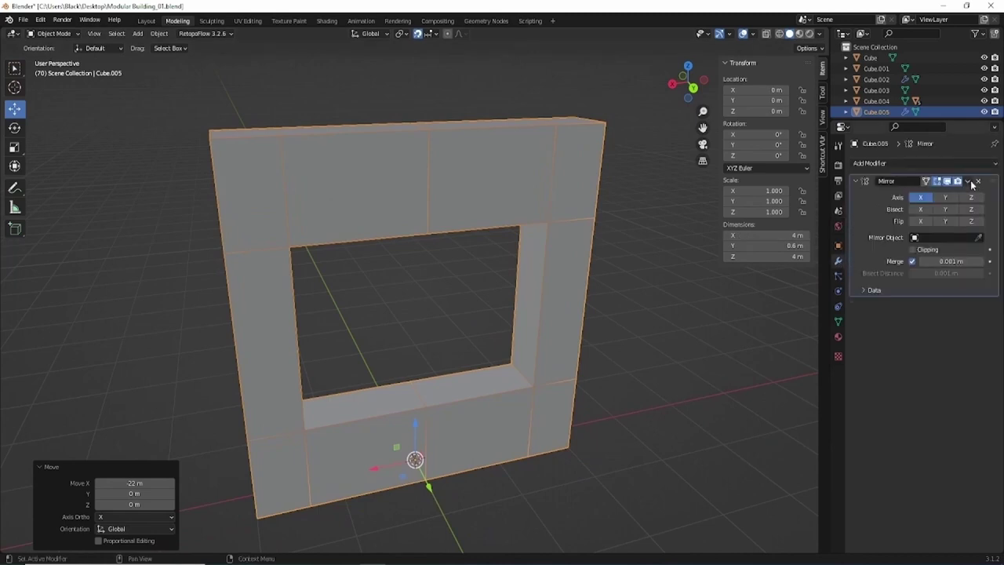
{"action": "left_click", "coordinate": [948, 182]}
{"action": "left_click", "coordinate": [948, 181]}
{"action": "middle_click_drag", "start_coordinate": [429, 235], "coordinate": [414, 284]}
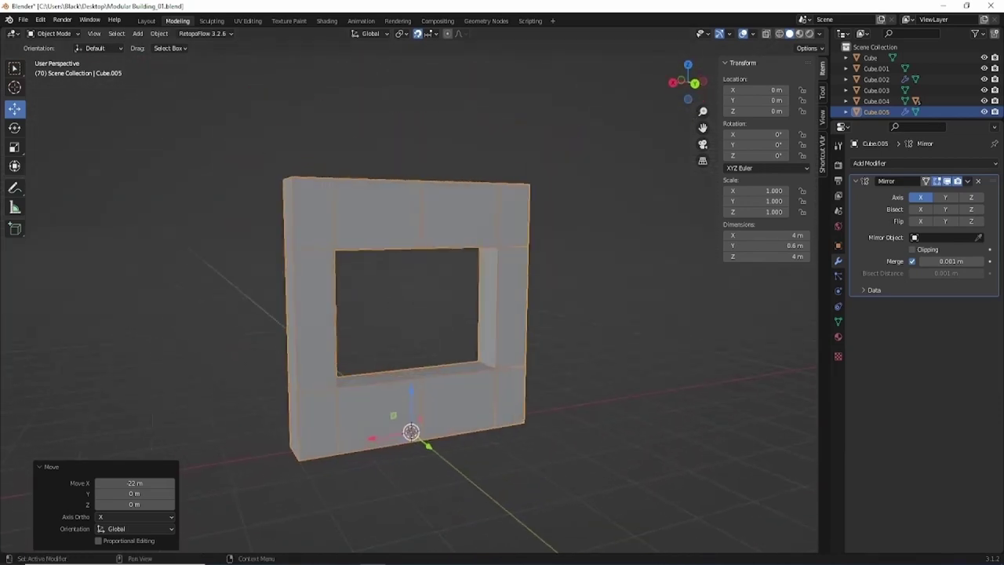
{"action": "left_click", "coordinate": [968, 181]}
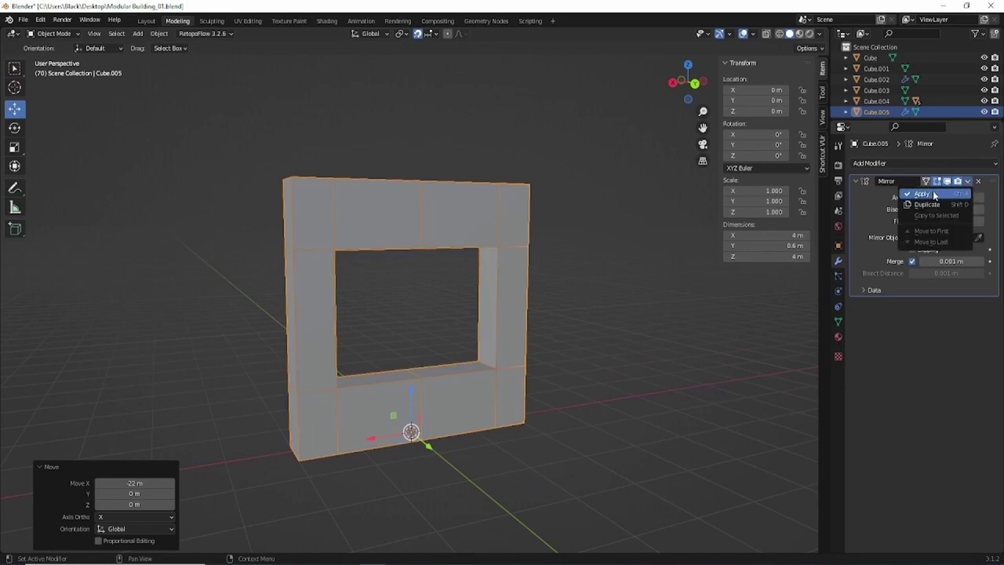
{"action": "left_click", "coordinate": [930, 194]}
{"action": "middle_click_drag", "start_coordinate": [432, 291], "coordinate": [417, 245]}
{"action": "middle_click_drag", "start_coordinate": [414, 210], "coordinate": [421, 230]}
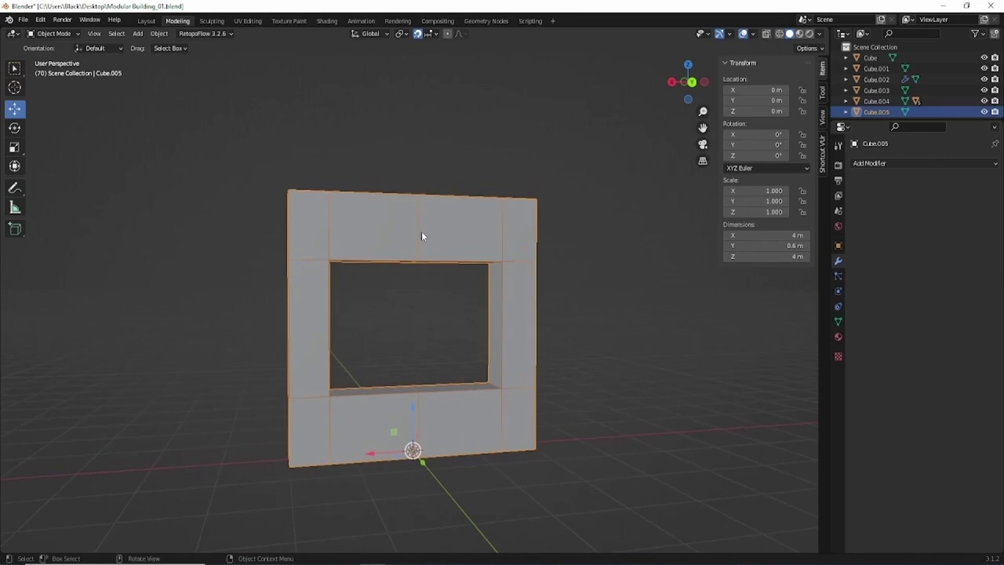
Step: Enter Edit Mode on the wide-window wall in edge selection with nothing selected
{"action": "key", "text": "Tab"}
{"action": "key", "text": "2"}
{"action": "key", "text": "alt+a"}
{"action": "middle_click_drag", "start_coordinate": [417, 226], "coordinate": [449, 210]}
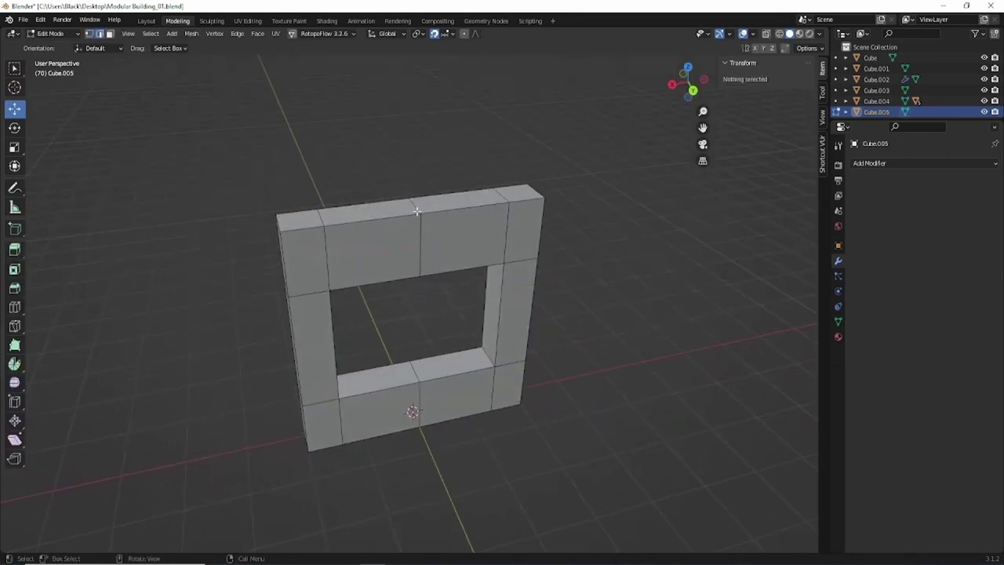
{"action": "left_click", "coordinate": [415, 208], "text": "alt"}
{"action": "middle_click_drag", "start_coordinate": [432, 287], "coordinate": [434, 307]}
{"action": "left_click", "coordinate": [436, 171]}
{"action": "middle_click_drag", "start_coordinate": [434, 170], "coordinate": [434, 213]}
{"action": "scroll", "coordinate": [428, 243], "scroll_direction": "up", "scroll_amount": 1}
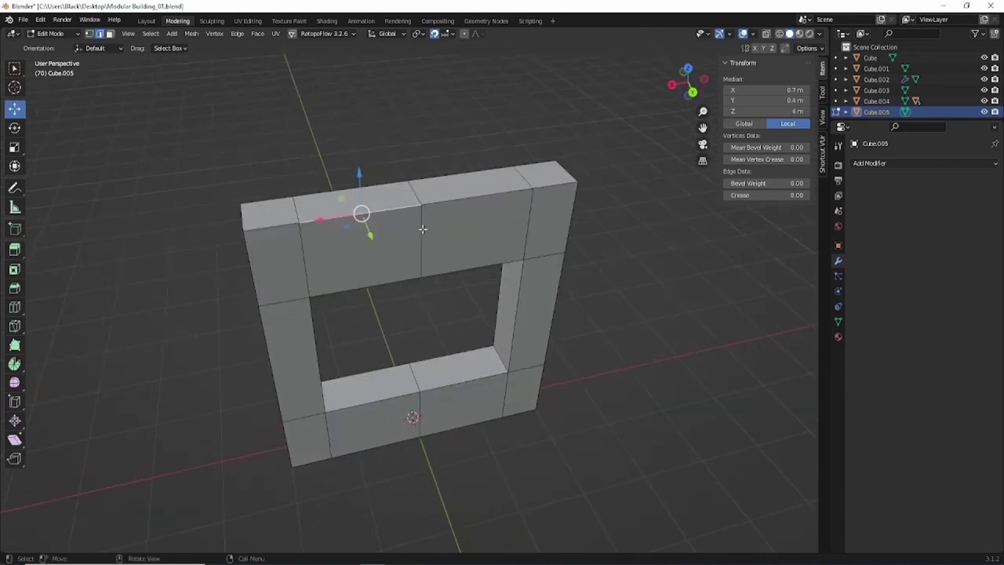
{"action": "left_click", "coordinate": [654, 291]}
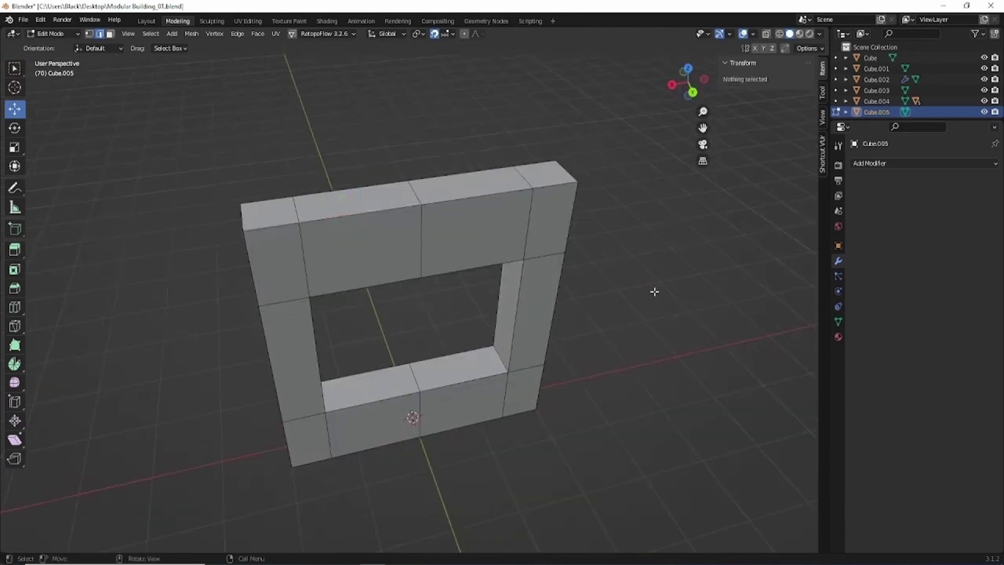
Step: Dissolve the vertical centre edge loops above and below the window opening
{"action": "left_click", "coordinate": [421, 213], "text": "alt"}
{"action": "middle_click_drag", "start_coordinate": [421, 215], "coordinate": [435, 263]}
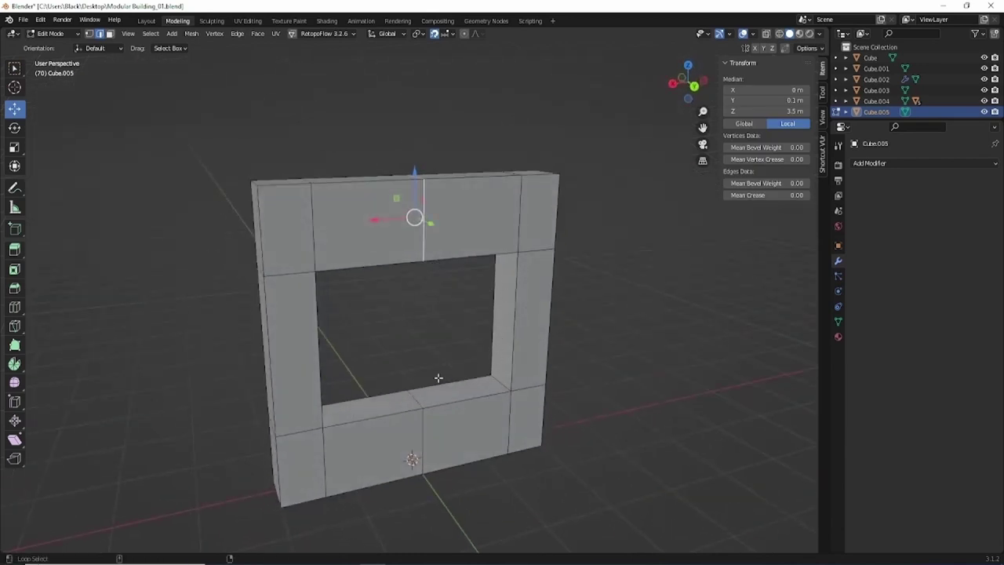
{"action": "left_click", "coordinate": [421, 424], "text": "alt+shift"}
{"action": "mouse_move", "coordinate": [462, 378]}
{"action": "middle_mouse_down"}
{"action": "mouse_move", "coordinate": [459, 366]}
{"action": "mouse_move", "coordinate": [453, 381]}
{"action": "middle_mouse_up"}
{"action": "key", "text": "x"}
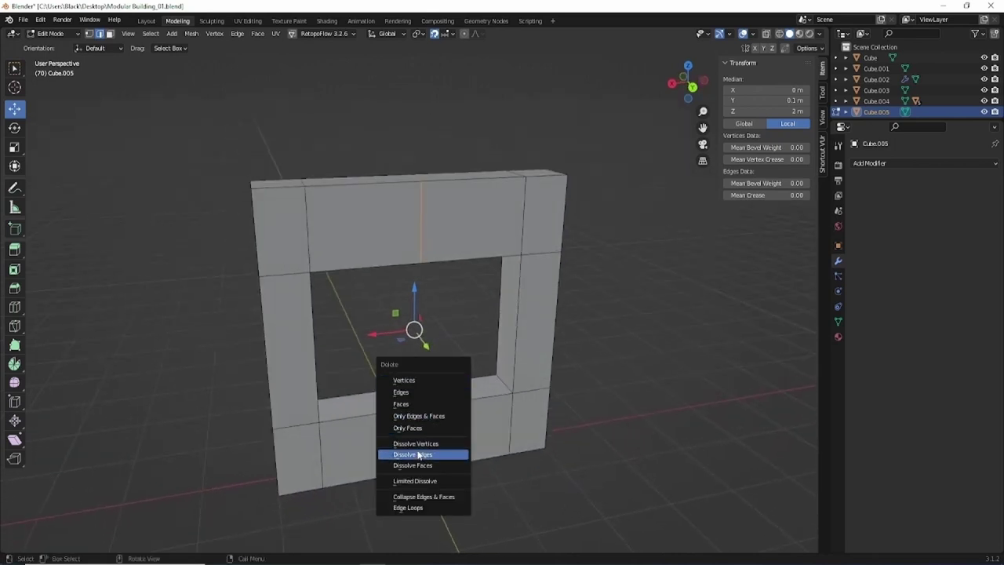
{"action": "left_click", "coordinate": [413, 455]}
{"action": "middle_click_drag", "start_coordinate": [452, 336], "coordinate": [456, 224]}
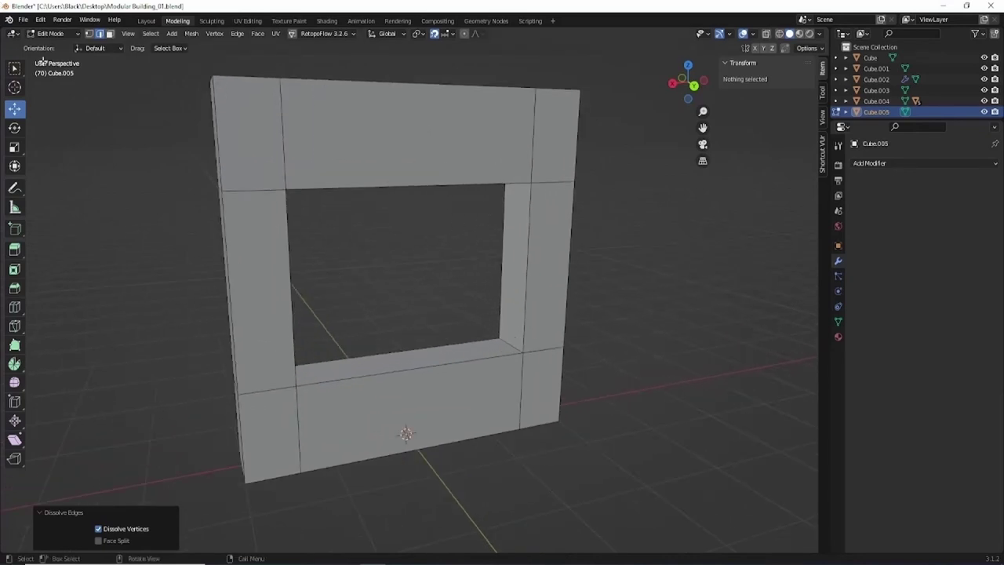
Step: Duplicate the four inner faces of the window opening in place
{"action": "left_click", "coordinate": [109, 33]}
{"action": "mouse_move", "coordinate": [494, 315]}
{"action": "middle_mouse_down"}
{"action": "mouse_move", "coordinate": [513, 293]}
{"action": "mouse_move", "coordinate": [508, 197]}
{"action": "mouse_move", "coordinate": [368, 224]}
{"action": "mouse_move", "coordinate": [348, 248]}
{"action": "mouse_move", "coordinate": [430, 321]}
{"action": "mouse_move", "coordinate": [486, 313]}
{"action": "mouse_move", "coordinate": [496, 301]}
{"action": "middle_mouse_up"}
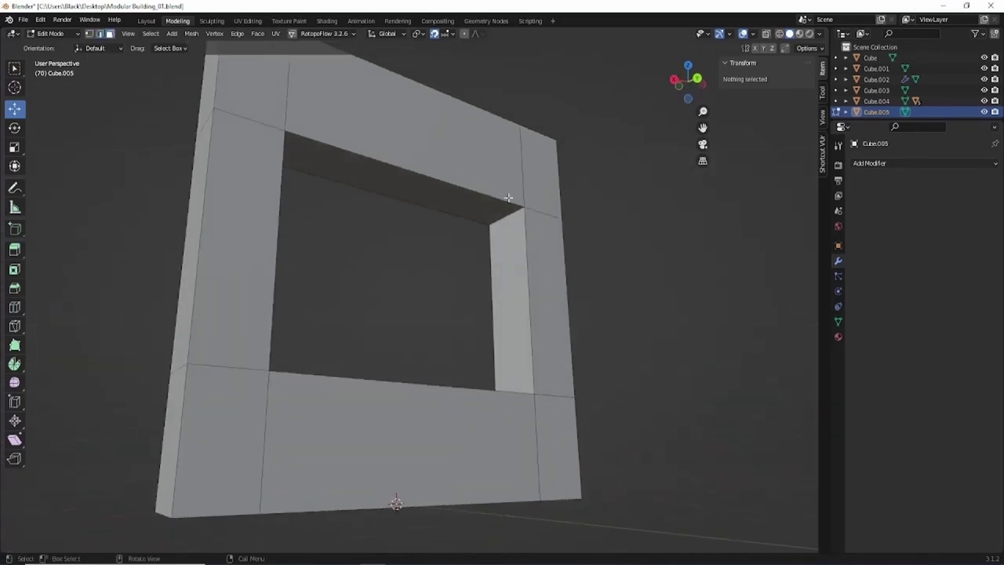
{"action": "left_click", "coordinate": [507, 234]}
{"action": "left_click", "coordinate": [479, 209], "text": "shift"}
{"action": "left_click", "coordinate": [392, 249], "text": "shift"}
{"action": "left_click", "coordinate": [382, 323], "text": "shift"}
{"action": "key", "text": "g"}
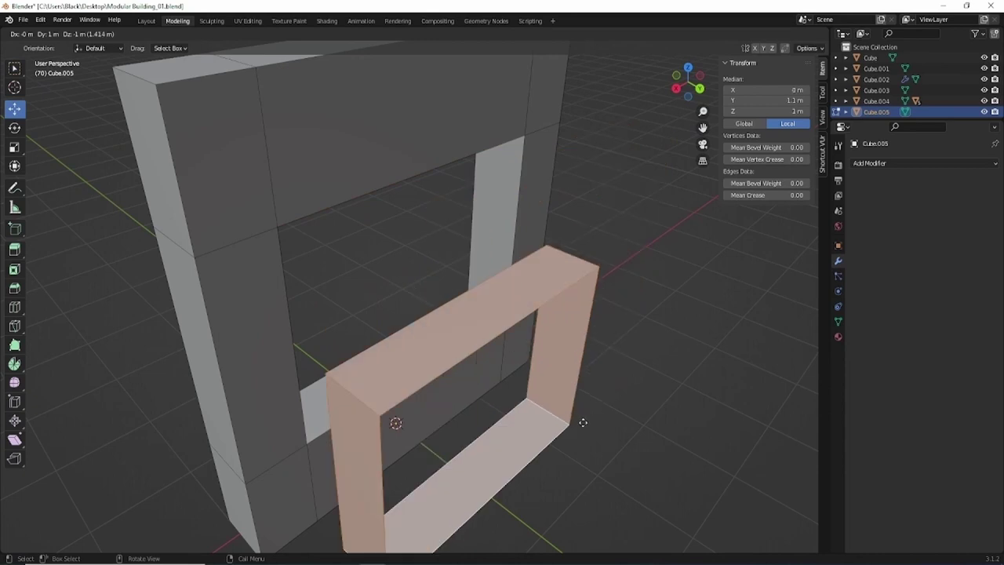
{"action": "right_click", "coordinate": [600, 362]}
{"action": "middle_click_drag", "start_coordinate": [431, 326], "coordinate": [413, 311]}
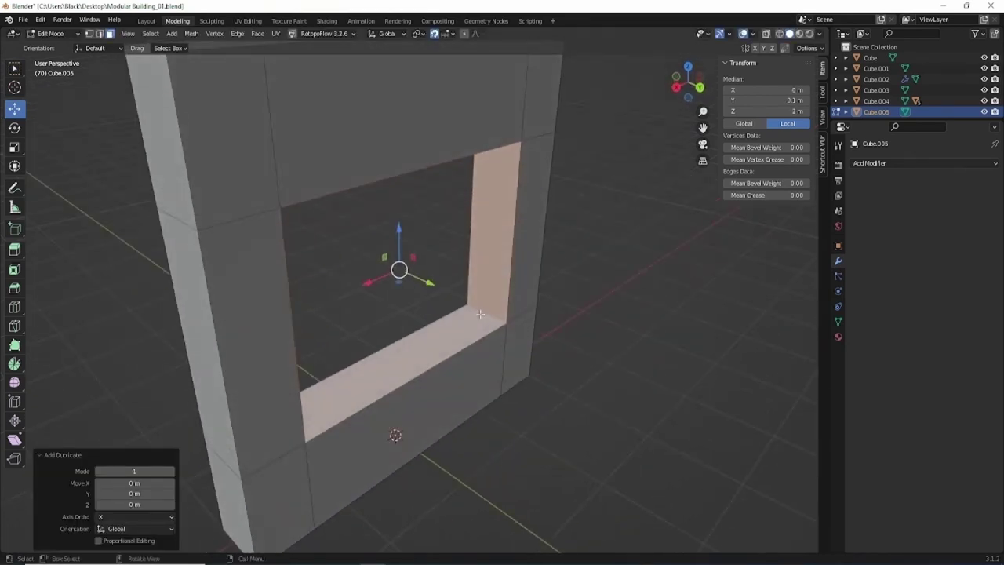
Step: Separate the duplicated opening faces into their own object and select it in Object Mode
{"action": "key", "text": "p"}
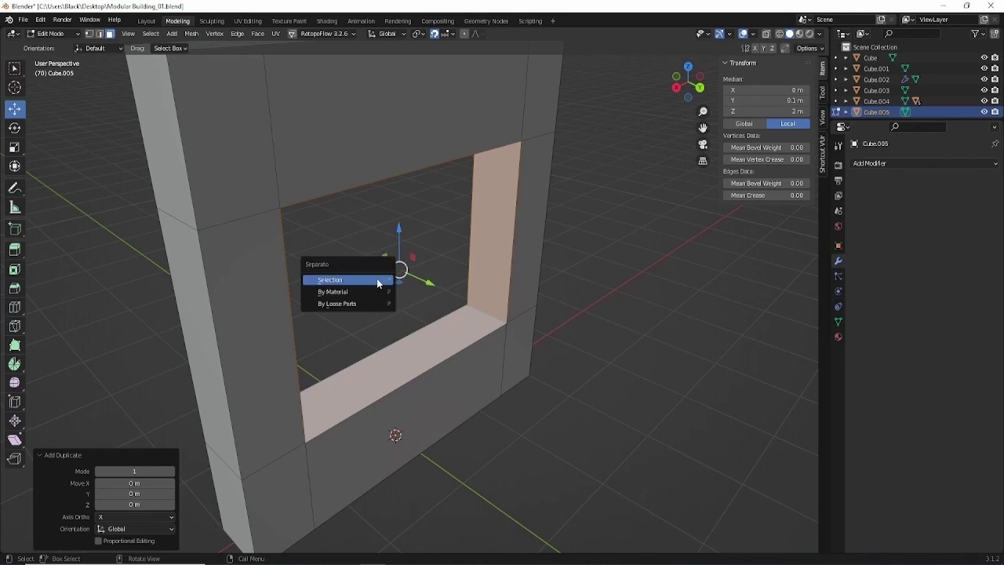
{"action": "left_click", "coordinate": [338, 279]}
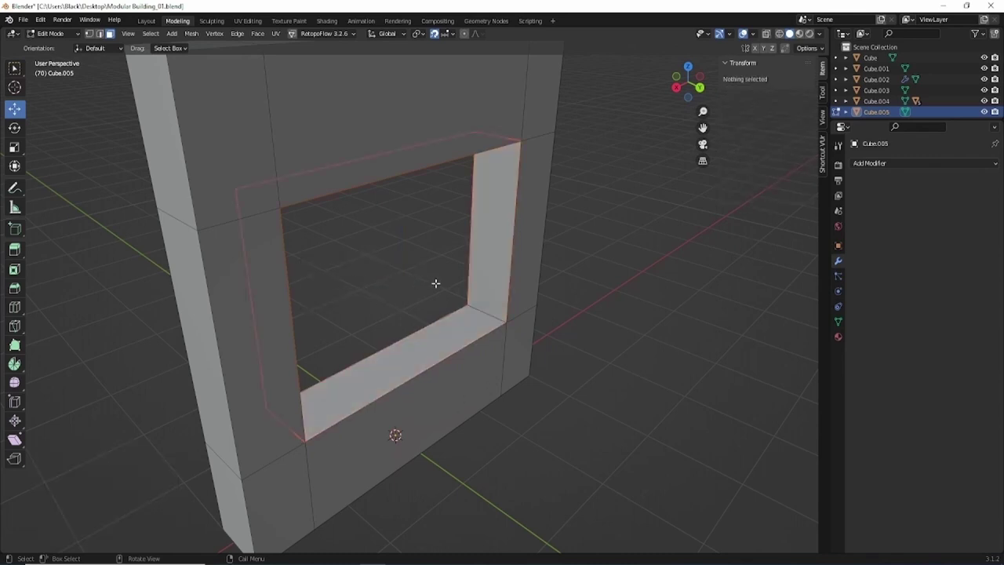
{"action": "scroll", "coordinate": [435, 283], "scroll_direction": "down", "scroll_amount": 6}
{"action": "key", "text": "Tab"}
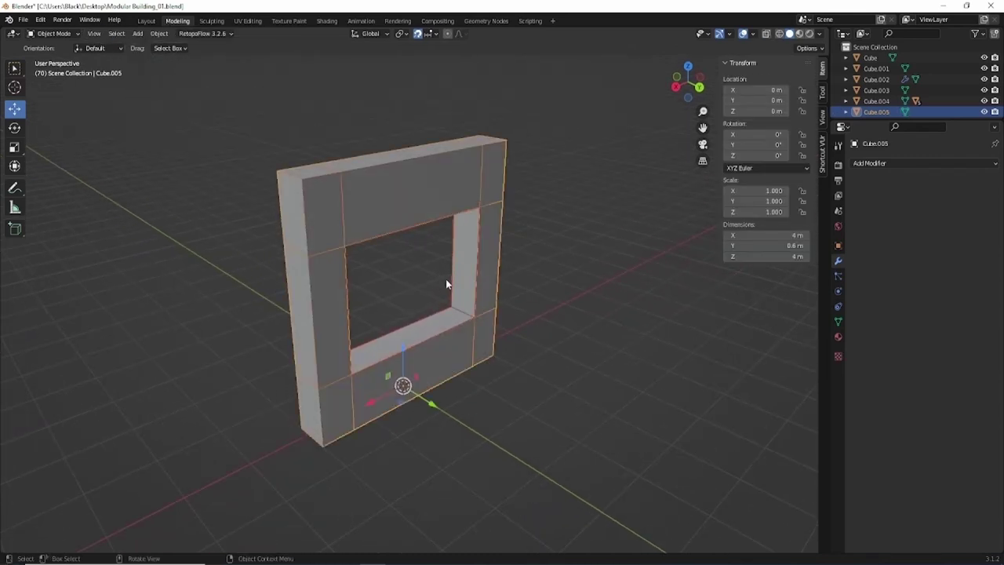
{"action": "left_click", "coordinate": [459, 260]}
{"action": "middle_click_drag", "start_coordinate": [459, 261], "coordinate": [405, 278]}
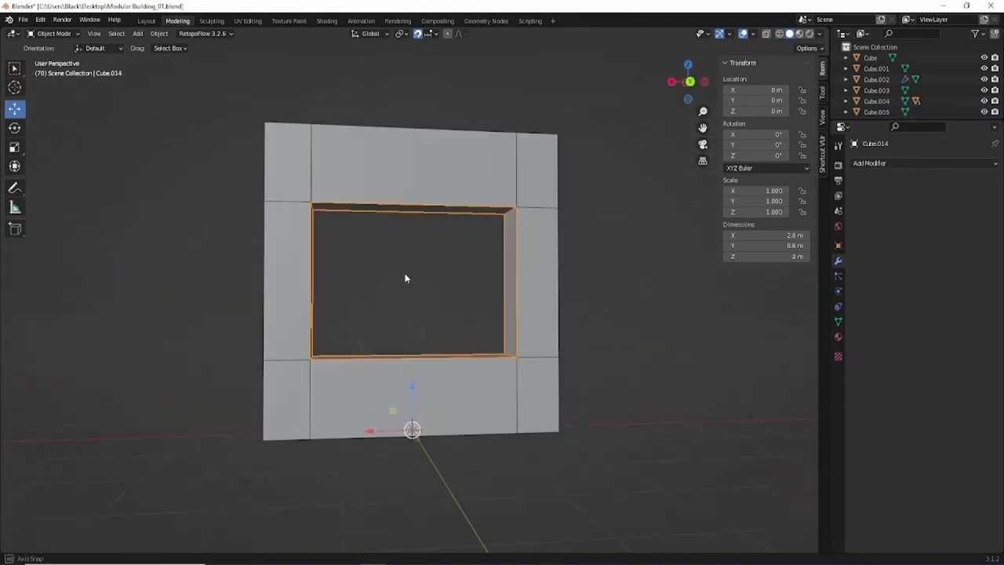
Step: Select the frame with sill of the narrow wall's sash window and examine it from several angles
{"action": "scroll", "coordinate": [334, 279], "scroll_direction": "down", "scroll_amount": 4}
{"action": "middle_click_drag", "start_coordinate": [334, 278], "coordinate": [483, 273], "text": "shift"}
{"action": "scroll", "coordinate": [483, 273], "scroll_direction": "down", "scroll_amount": 2}
{"action": "middle_click_drag", "start_coordinate": [249, 295], "coordinate": [659, 291], "text": "shift"}
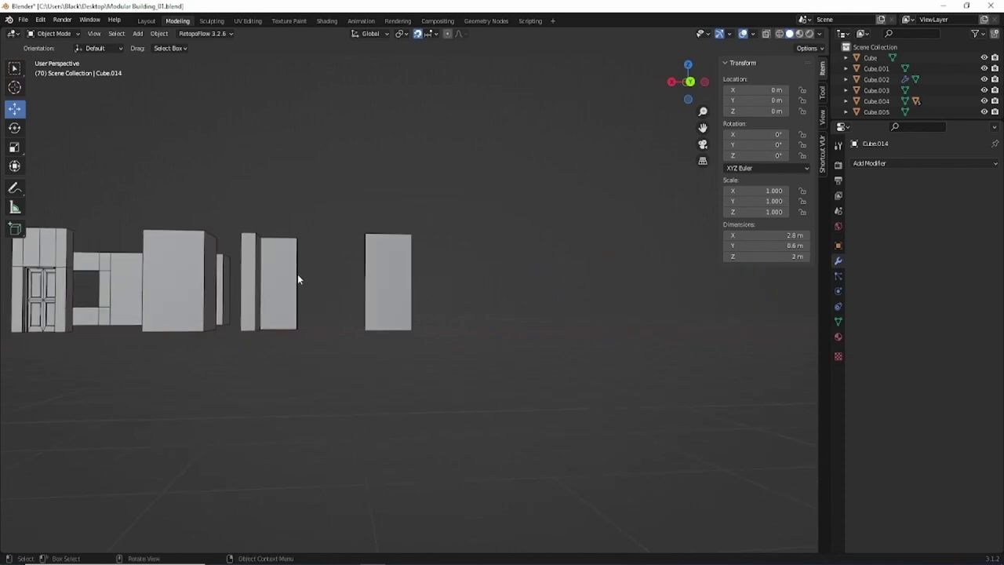
{"action": "middle_click_drag", "start_coordinate": [298, 274], "coordinate": [591, 272], "text": "shift"}
{"action": "scroll", "coordinate": [372, 280], "scroll_direction": "up", "scroll_amount": 4}
{"action": "middle_click_drag", "start_coordinate": [372, 280], "coordinate": [439, 305]}
{"action": "scroll", "coordinate": [511, 325], "scroll_direction": "up", "scroll_amount": 1}
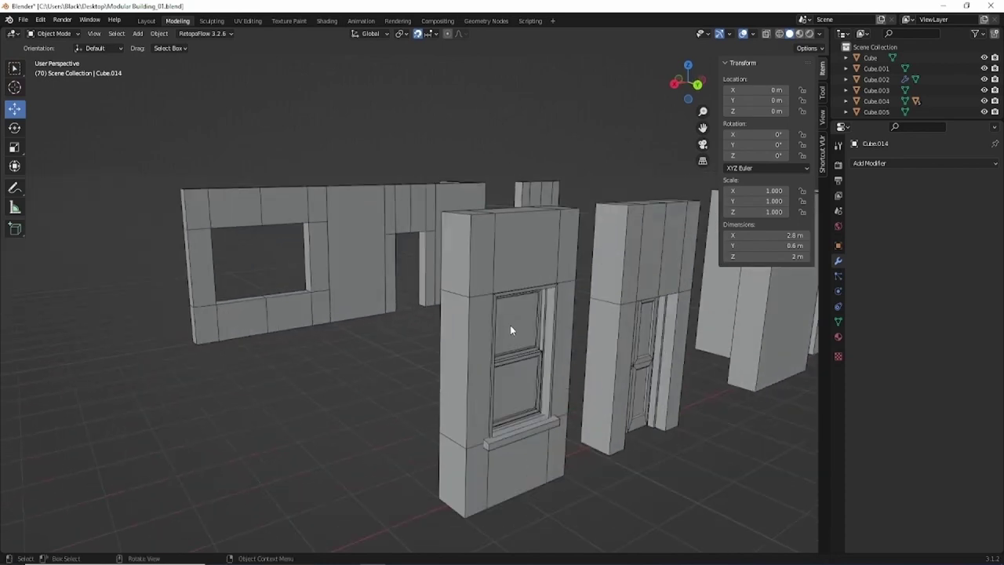
{"action": "scroll", "coordinate": [510, 325], "scroll_direction": "up", "scroll_amount": 2}
{"action": "middle_click_drag", "start_coordinate": [510, 325], "coordinate": [455, 291], "text": "shift"}
{"action": "scroll", "coordinate": [336, 174], "scroll_direction": "up", "scroll_amount": 4}
{"action": "middle_click_drag", "start_coordinate": [336, 174], "coordinate": [556, 396]}
{"action": "left_click", "coordinate": [346, 169]}
{"action": "scroll", "coordinate": [350, 174], "scroll_direction": "down", "scroll_amount": 5}
{"action": "scroll", "coordinate": [364, 172], "scroll_direction": "up", "scroll_amount": 6}
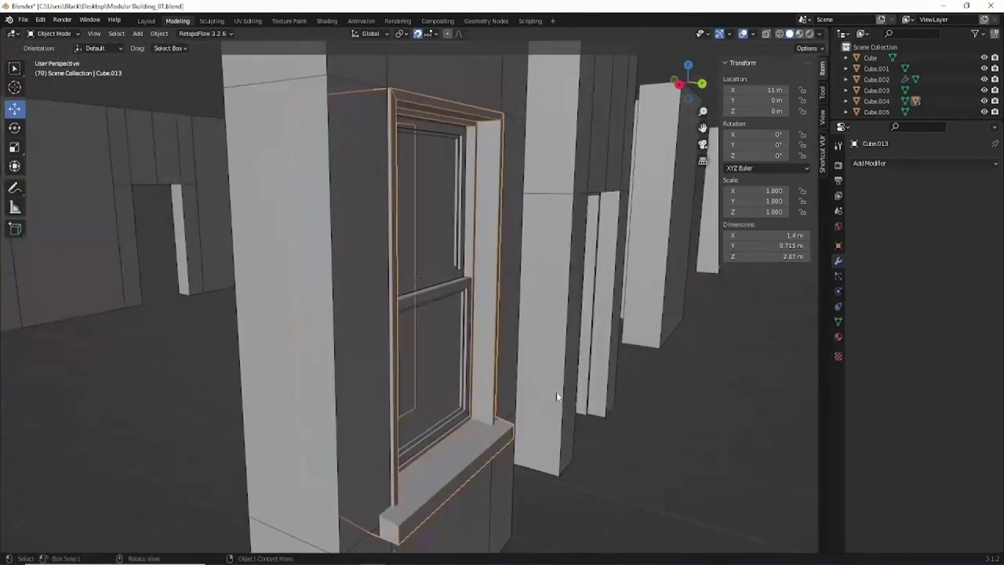
{"action": "scroll", "coordinate": [465, 458], "scroll_direction": "down", "scroll_amount": 3}
{"action": "middle_click_drag", "start_coordinate": [391, 382], "coordinate": [348, 363]}
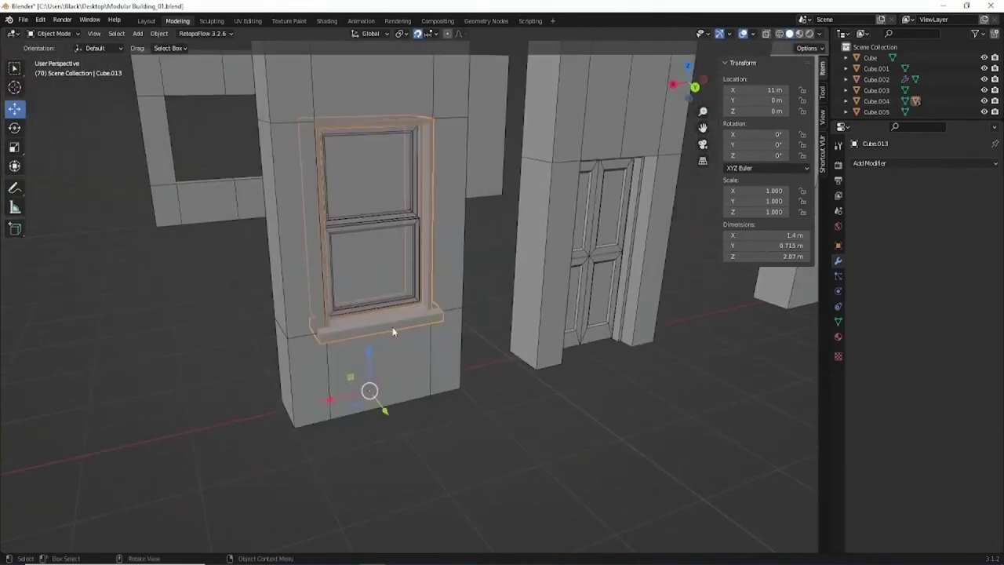
{"action": "middle_click_drag", "start_coordinate": [445, 291], "coordinate": [313, 342]}
{"action": "scroll", "coordinate": [309, 320], "scroll_direction": "up", "scroll_amount": 3}
{"action": "scroll", "coordinate": [309, 315], "scroll_direction": "down", "scroll_amount": 1}
{"action": "scroll", "coordinate": [347, 300], "scroll_direction": "down", "scroll_amount": 3}
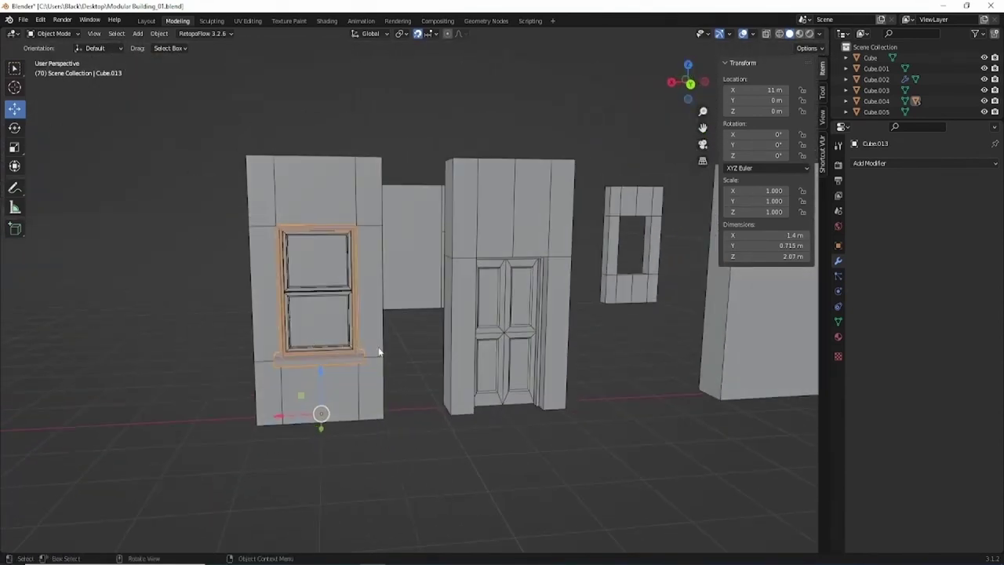
Step: Duplicate the selected window frame and move the copy -29 m along X
{"action": "scroll", "coordinate": [378, 348], "scroll_direction": "down", "scroll_amount": 4}
{"action": "middle_click_drag", "start_coordinate": [497, 329], "coordinate": [260, 317], "text": "shift"}
{"action": "scroll", "coordinate": [284, 317], "scroll_direction": "down", "scroll_amount": 4}
{"action": "middle_click_drag", "start_coordinate": [361, 317], "coordinate": [360, 327]}
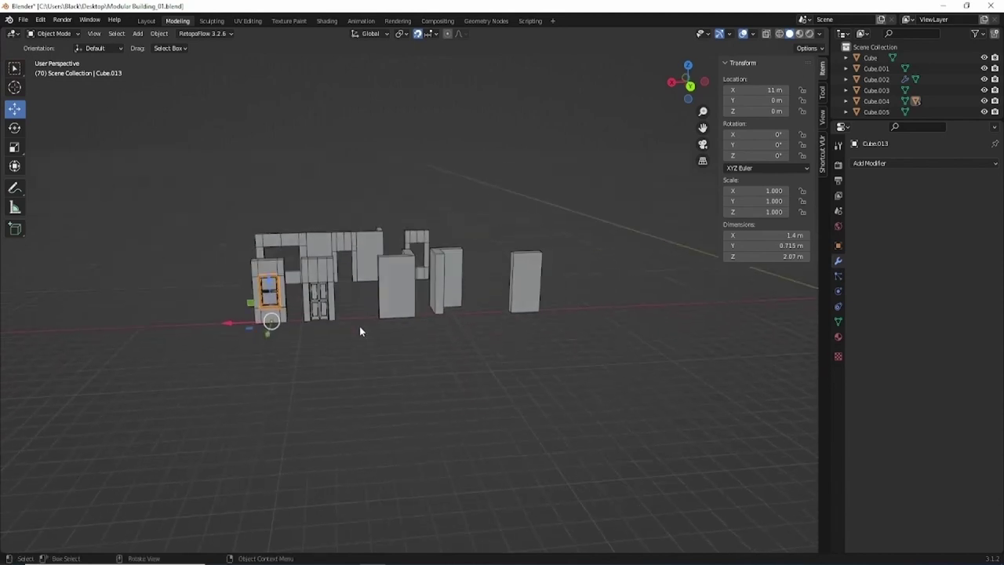
{"action": "key", "text": "shift+d"}
{"action": "key", "text": "x"}
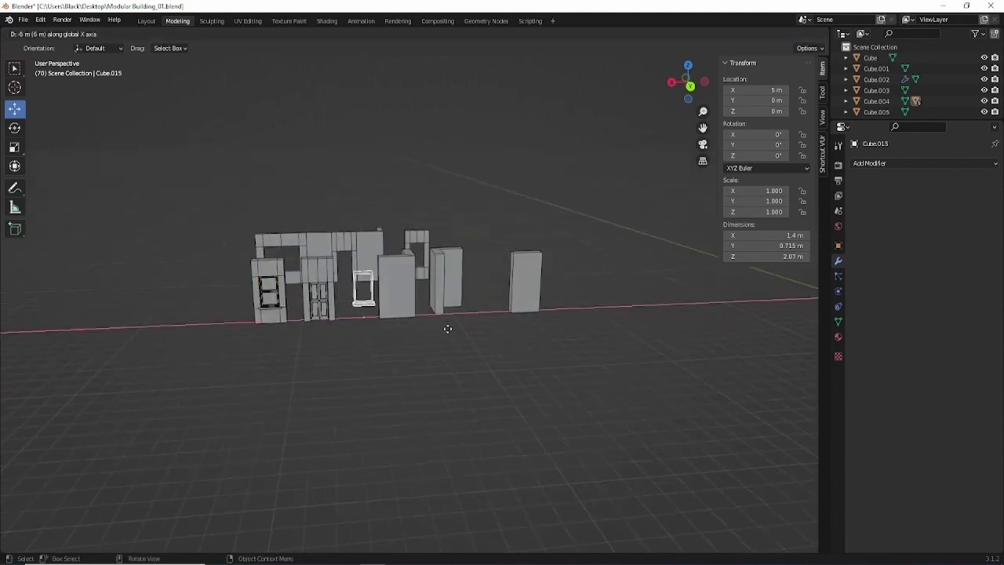
{"action": "left_click", "coordinate": [768, 328]}
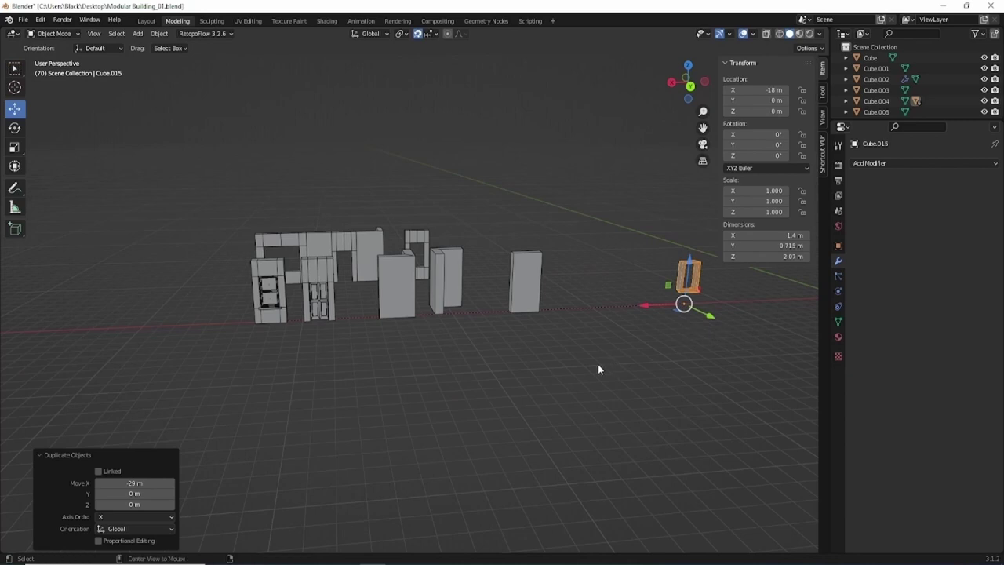
Step: Clear the copied frame's location, then move it along X by -16 m and -15 m into the wide window opening
{"action": "key", "text": "alt+g"}
{"action": "middle_click_drag", "start_coordinate": [491, 312], "coordinate": [329, 323]}
{"action": "scroll", "coordinate": [463, 330], "scroll_direction": "up", "scroll_amount": 2}
{"action": "scroll", "coordinate": [423, 322], "scroll_direction": "down", "scroll_amount": 1}
{"action": "middle_click_drag", "start_coordinate": [484, 327], "coordinate": [329, 320], "text": "shift"}
{"action": "left_click_drag", "start_coordinate": [145, 301], "coordinate": [419, 305]}
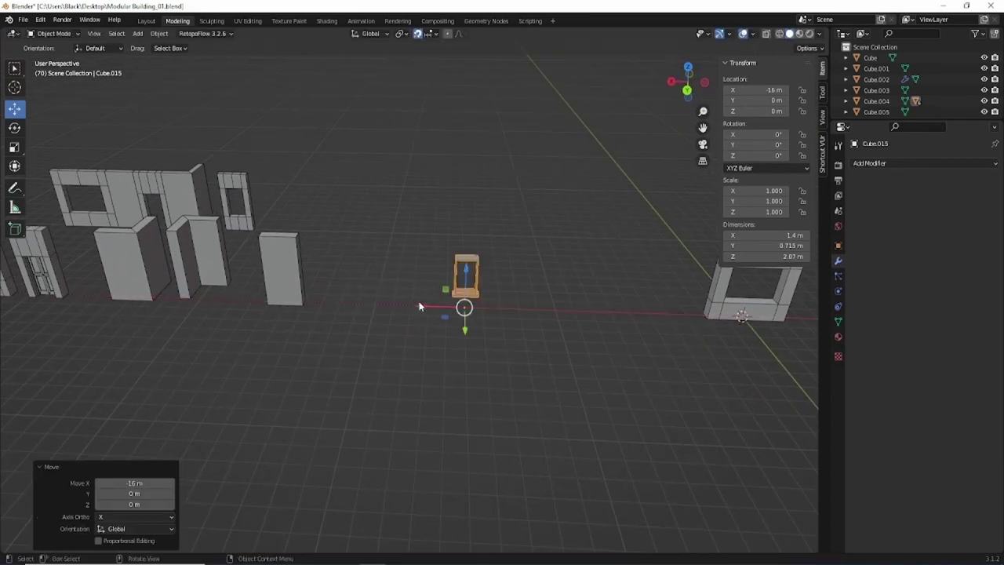
{"action": "middle_click_drag", "start_coordinate": [419, 305], "coordinate": [411, 312], "text": "shift"}
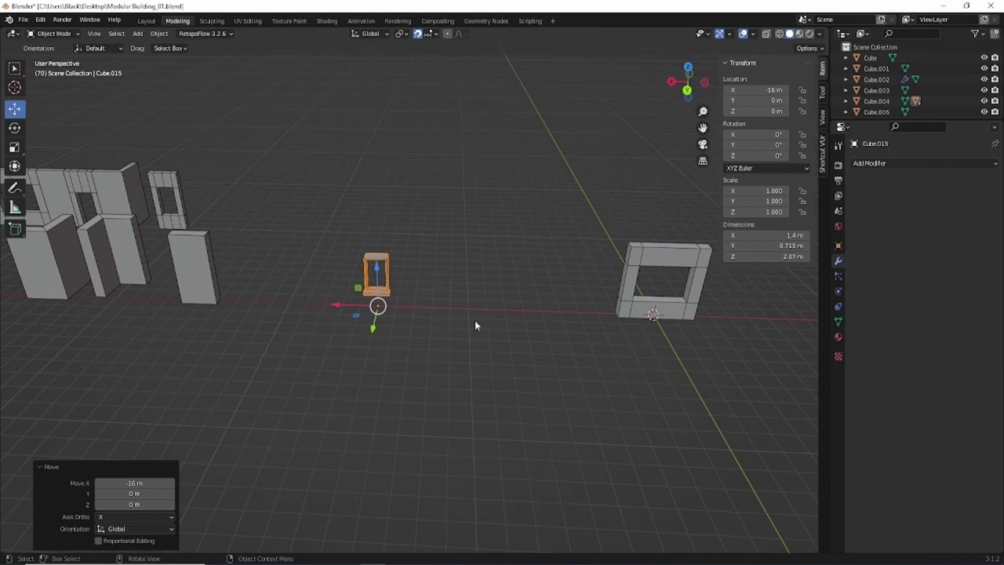
{"action": "middle_click_drag", "start_coordinate": [475, 321], "coordinate": [177, 311], "text": "shift"}
{"action": "left_click_drag", "start_coordinate": [128, 304], "coordinate": [502, 325]}
Step: Apply all transforms to the copied window frame in the wide opening
{"action": "key", "text": "q"}
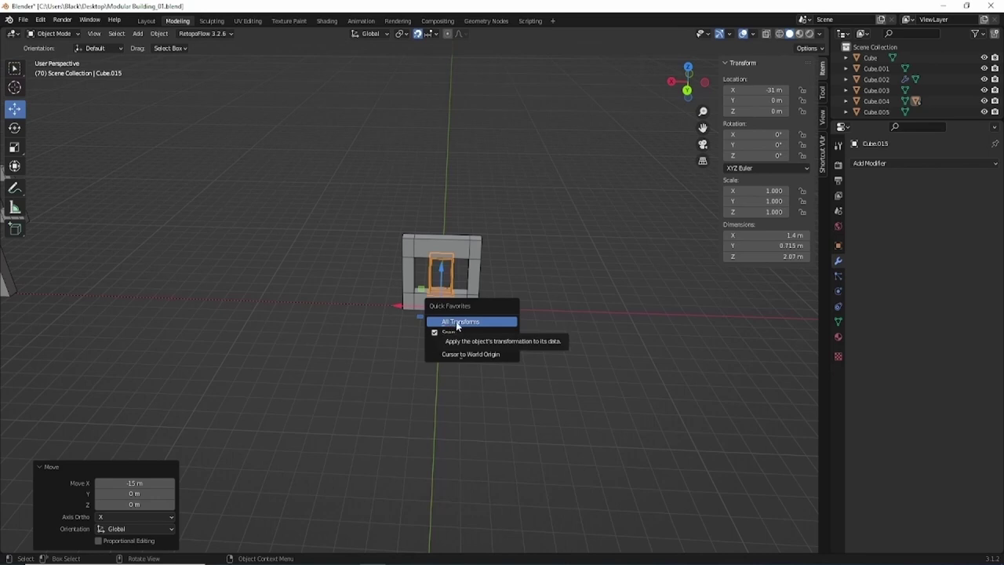
{"action": "left_click", "coordinate": [457, 321]}
{"action": "scroll", "coordinate": [459, 336], "scroll_direction": "up", "scroll_amount": 2}
{"action": "mouse_move", "coordinate": [460, 325]}
{"action": "middle_mouse_down"}
{"action": "mouse_move", "coordinate": [298, 359]}
{"action": "mouse_move", "coordinate": [327, 343]}
{"action": "mouse_move", "coordinate": [446, 327]}
{"action": "mouse_move", "coordinate": [424, 334]}
{"action": "mouse_move", "coordinate": [417, 265]}
{"action": "mouse_move", "coordinate": [439, 264]}
{"action": "mouse_move", "coordinate": [424, 334]}
{"action": "mouse_move", "coordinate": [442, 369]}
{"action": "mouse_move", "coordinate": [432, 343]}
{"action": "mouse_move", "coordinate": [385, 358]}
{"action": "mouse_move", "coordinate": [460, 329]}
{"action": "mouse_move", "coordinate": [511, 327]}
{"action": "mouse_move", "coordinate": [451, 333]}
{"action": "middle_mouse_up"}
{"action": "scroll", "coordinate": [423, 334], "scroll_direction": "up", "scroll_amount": 3}
{"action": "scroll", "coordinate": [452, 273], "scroll_direction": "up", "scroll_amount": 5}
{"action": "scroll", "coordinate": [453, 329], "scroll_direction": "down", "scroll_amount": 3}
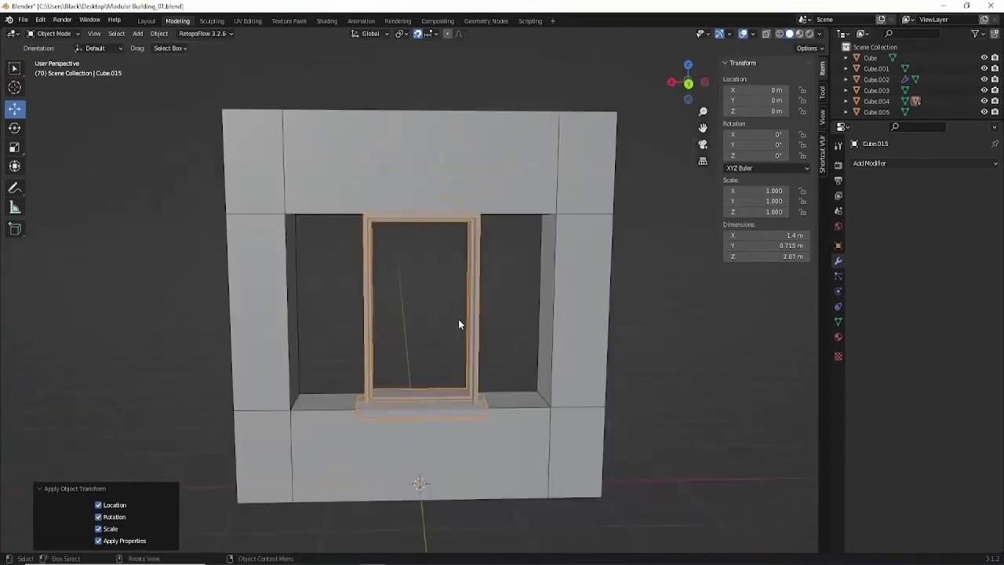
Step: Show the frame in back orthographic view with X-ray on and edit it in vertex selection mode
{"action": "left_click", "coordinate": [688, 83]}
{"action": "scroll", "coordinate": [458, 304], "scroll_direction": "up", "scroll_amount": 2}
{"action": "middle_click_drag", "start_coordinate": [456, 301], "coordinate": [450, 307], "text": "shift"}
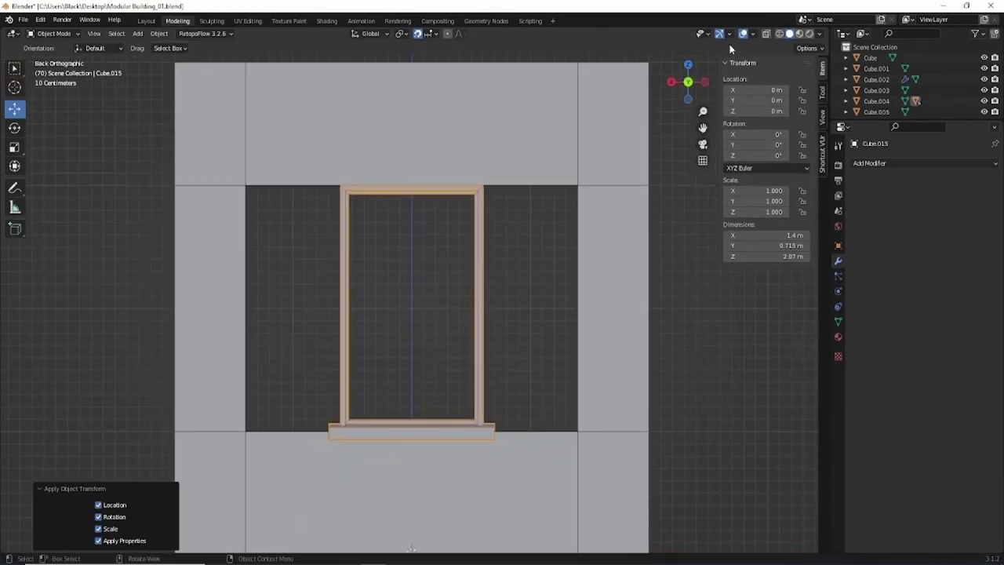
{"action": "left_click", "coordinate": [765, 36]}
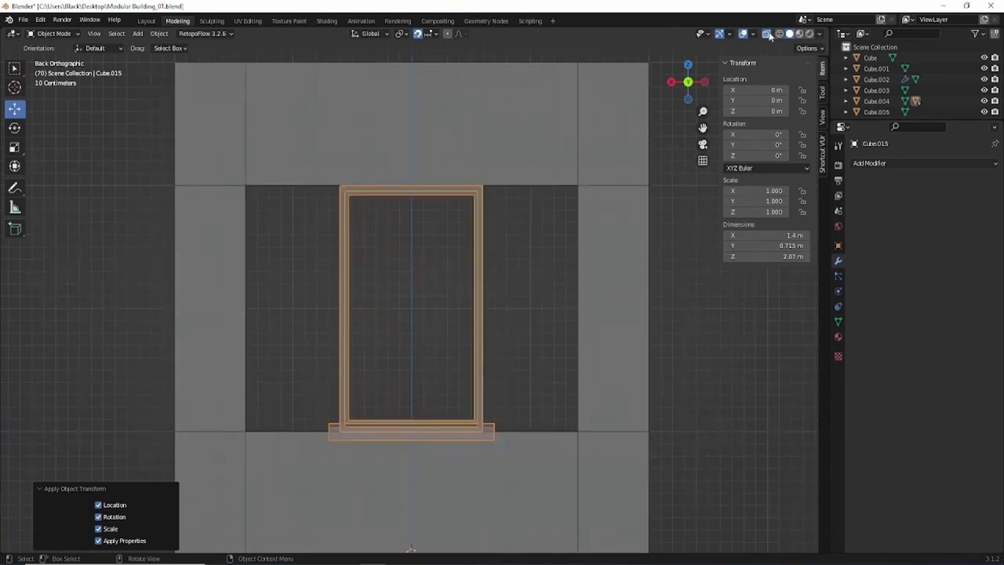
{"action": "key", "text": "Tab"}
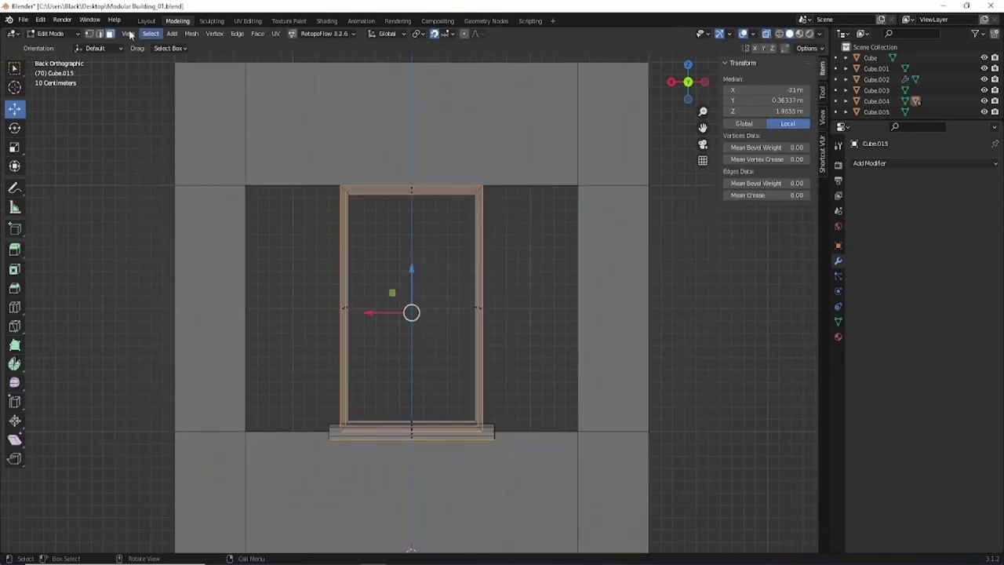
{"action": "left_click", "coordinate": [90, 35]}
Step: Select the vertices of the frame and sill's +X side and move them 0.8 m along X to the opening's edge
{"action": "scroll", "coordinate": [437, 235], "scroll_direction": "down", "scroll_amount": 4}
{"action": "middle_click_drag", "start_coordinate": [479, 291], "coordinate": [585, 219], "text": "shift"}
{"action": "middle_click_drag", "start_coordinate": [441, 171], "coordinate": [390, 163], "text": "shift"}
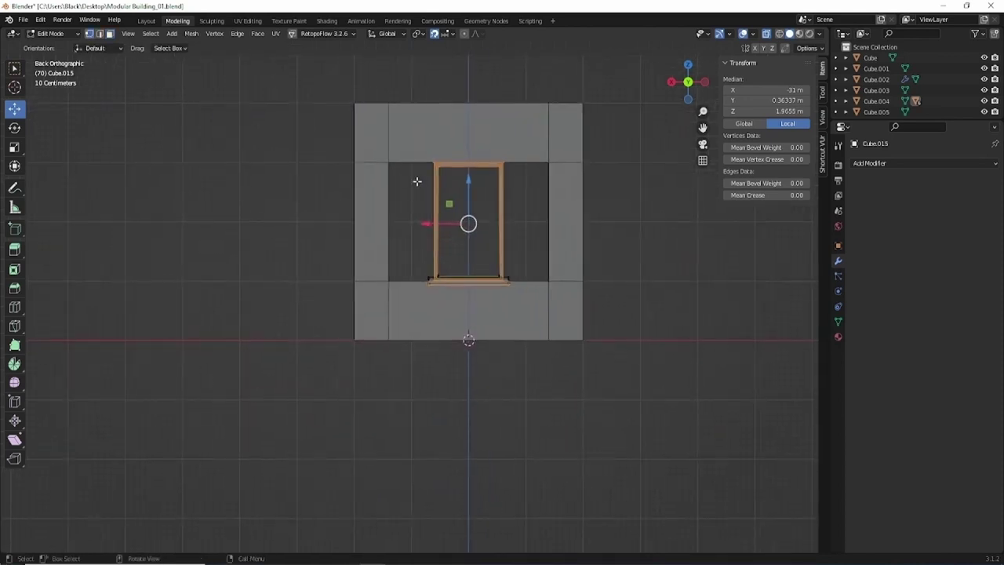
{"action": "scroll", "coordinate": [417, 181], "scroll_direction": "up", "scroll_amount": 2}
{"action": "left_click_drag", "start_coordinate": [404, 116], "coordinate": [468, 386]}
{"action": "scroll", "coordinate": [414, 246], "scroll_direction": "up", "scroll_amount": 2}
{"action": "middle_click_drag", "start_coordinate": [403, 212], "coordinate": [491, 276], "text": "shift"}
{"action": "scroll", "coordinate": [436, 331], "scroll_direction": "up", "scroll_amount": 1}
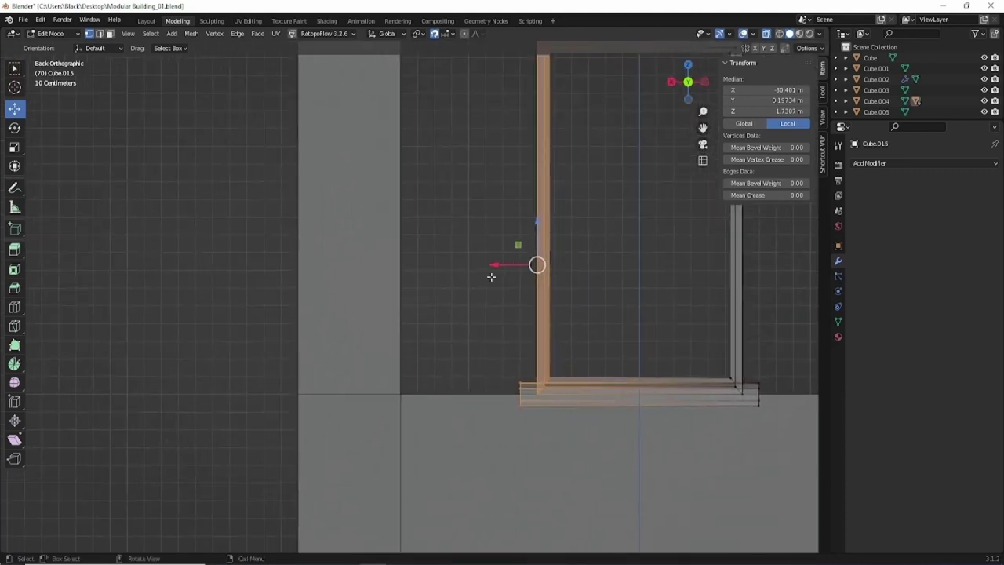
{"action": "left_click_drag", "start_coordinate": [500, 267], "coordinate": [361, 278]}
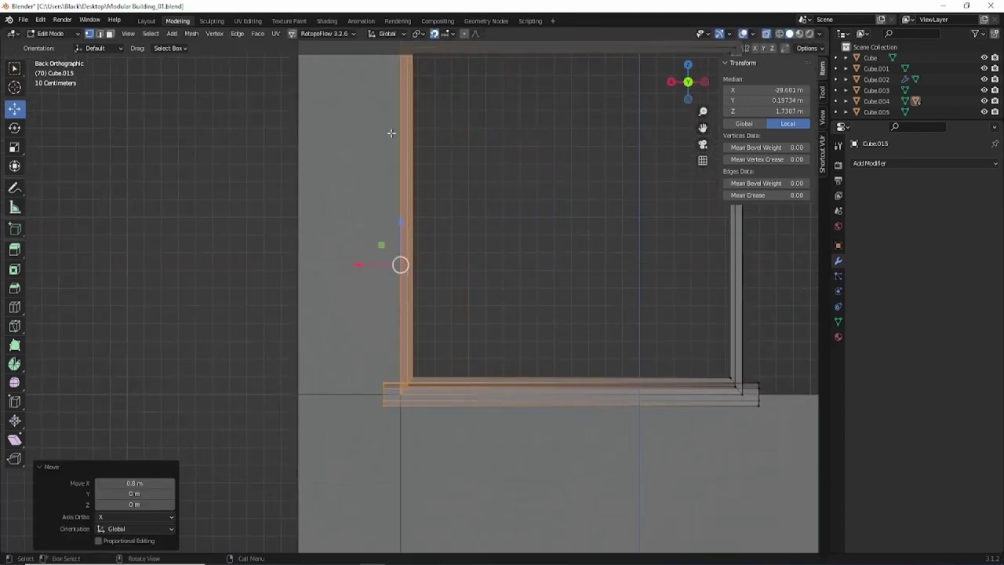
Step: Select the vertices of the frame and sill's -X side and move them along X to the opening's opposite edge
{"action": "scroll", "coordinate": [400, 316], "scroll_direction": "down", "scroll_amount": 3}
{"action": "middle_click_drag", "start_coordinate": [599, 327], "coordinate": [355, 329], "text": "shift"}
{"action": "left_click_drag", "start_coordinate": [453, 425], "coordinate": [334, 121]}
{"action": "scroll", "coordinate": [384, 299], "scroll_direction": "up", "scroll_amount": 2}
{"action": "left_click_drag", "start_coordinate": [291, 272], "coordinate": [406, 278]}
Step: Return to Object Mode, turn off X-ray and examine the widened frame from several angles
{"action": "scroll", "coordinate": [287, 224], "scroll_direction": "down", "scroll_amount": 2}
{"action": "middle_click_drag", "start_coordinate": [287, 224], "coordinate": [367, 243]}
{"action": "key", "text": "Tab"}
{"action": "middle_click_drag", "start_coordinate": [622, 242], "coordinate": [620, 71]}
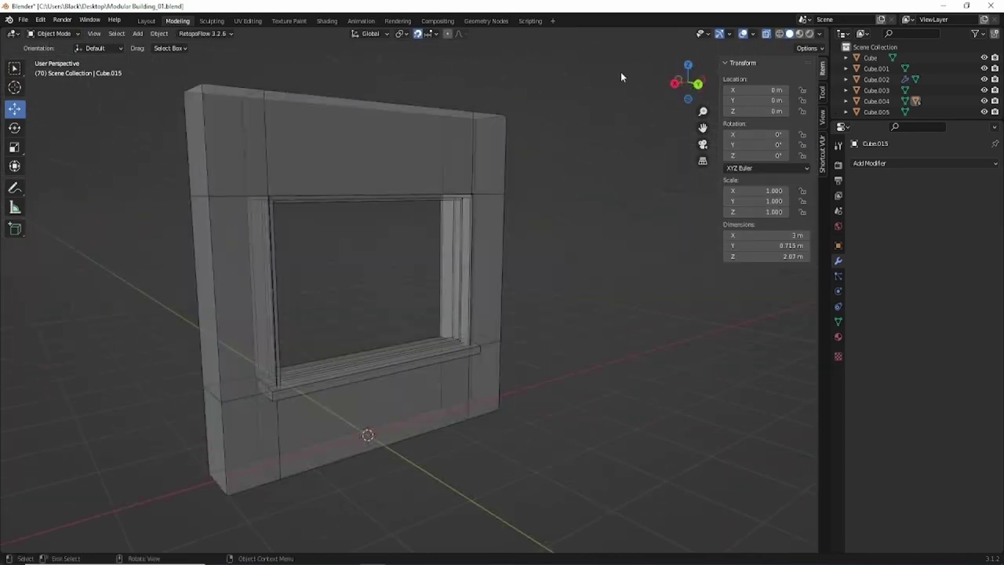
{"action": "middle_click_drag", "start_coordinate": [299, 248], "coordinate": [416, 270]}
{"action": "scroll", "coordinate": [381, 213], "scroll_direction": "up", "scroll_amount": 2}
{"action": "left_click", "coordinate": [766, 34]}
{"action": "scroll", "coordinate": [387, 411], "scroll_direction": "up", "scroll_amount": 3}
{"action": "scroll", "coordinate": [416, 269], "scroll_direction": "up", "scroll_amount": 2}
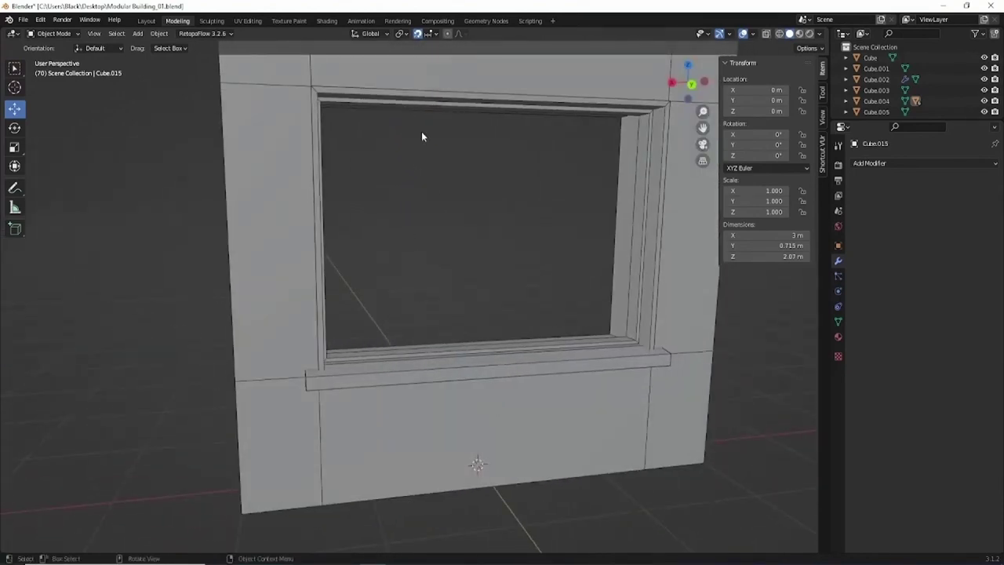
{"action": "middle_click_drag", "start_coordinate": [587, 198], "coordinate": [406, 315]}
Step: In face selection mode, select the inner face loop around the widened frame and grow the selection by one ring
{"action": "left_click", "coordinate": [375, 277]}
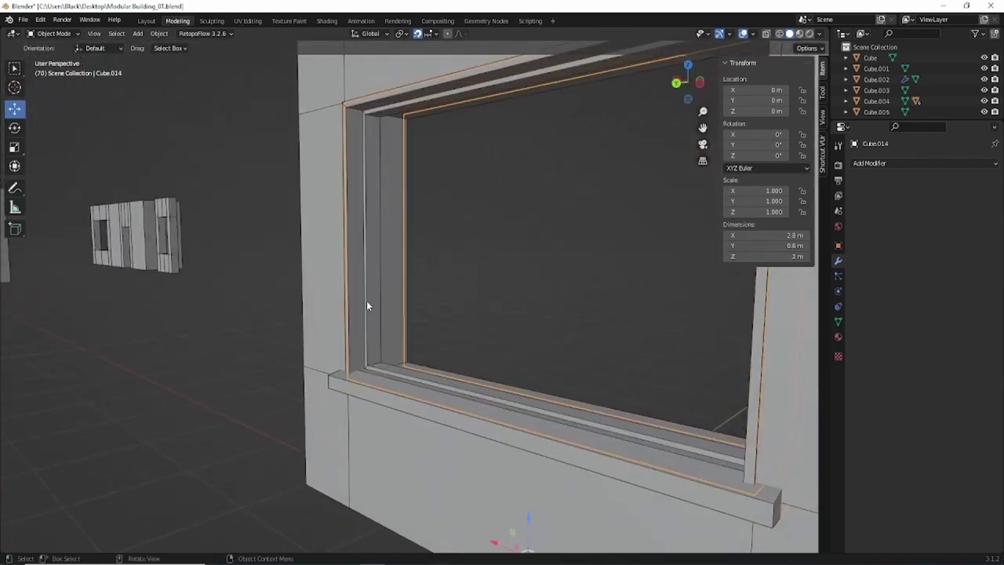
{"action": "key", "text": "Tab"}
{"action": "middle_click_drag", "start_coordinate": [369, 287], "coordinate": [372, 239]}
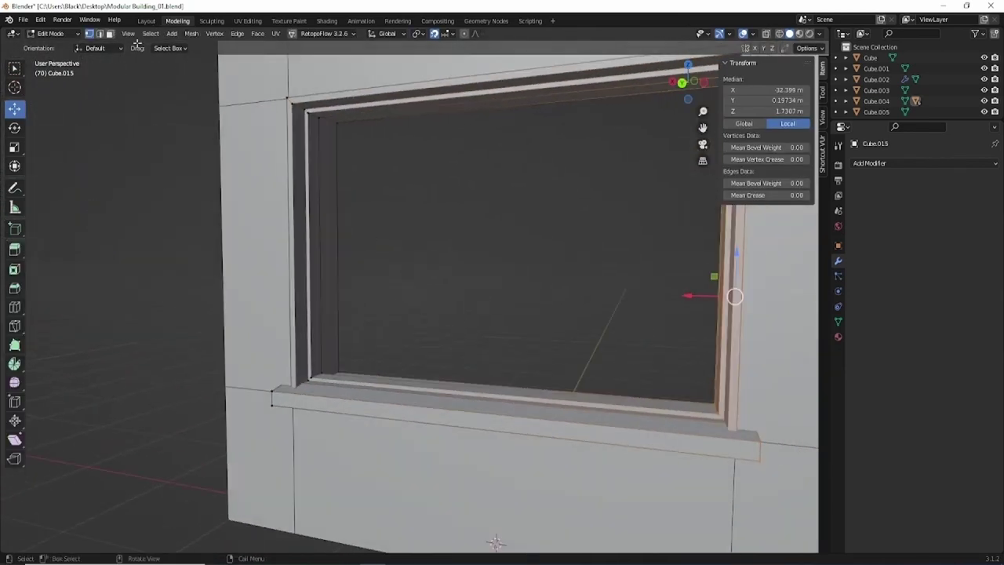
{"action": "left_click", "coordinate": [109, 33]}
{"action": "middle_click_drag", "start_coordinate": [325, 135], "coordinate": [415, 162]}
{"action": "scroll", "coordinate": [442, 180], "scroll_direction": "up", "scroll_amount": 2}
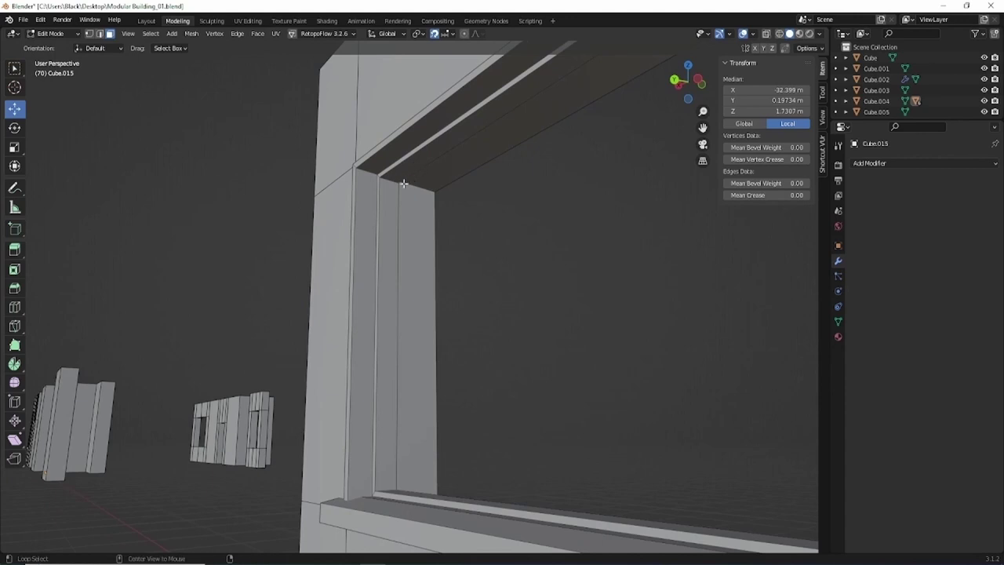
{"action": "left_click", "coordinate": [387, 181], "text": "alt"}
{"action": "middle_click_drag", "start_coordinate": [452, 207], "coordinate": [506, 233]}
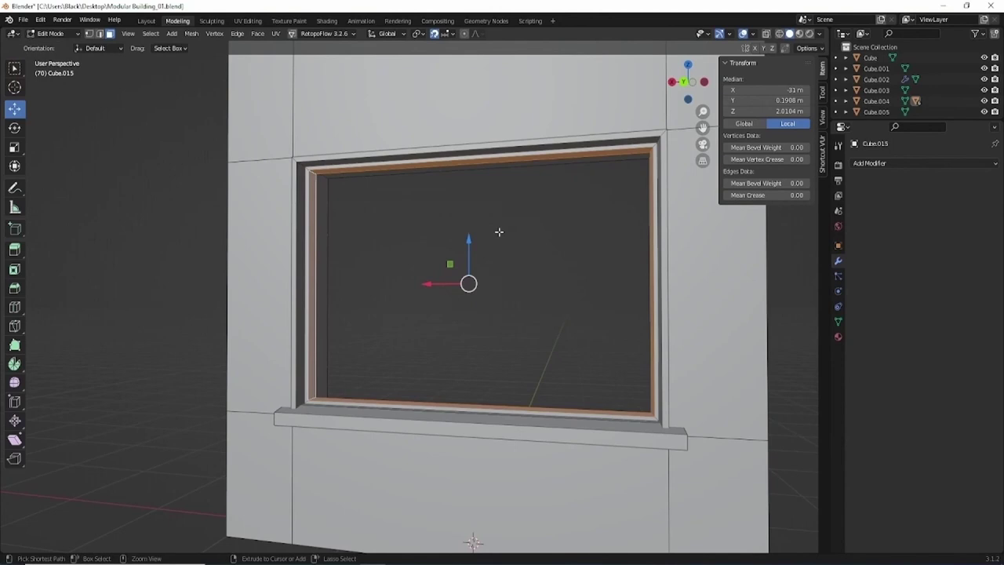
{"action": "key", "text": "ctrl+KP_Add"}
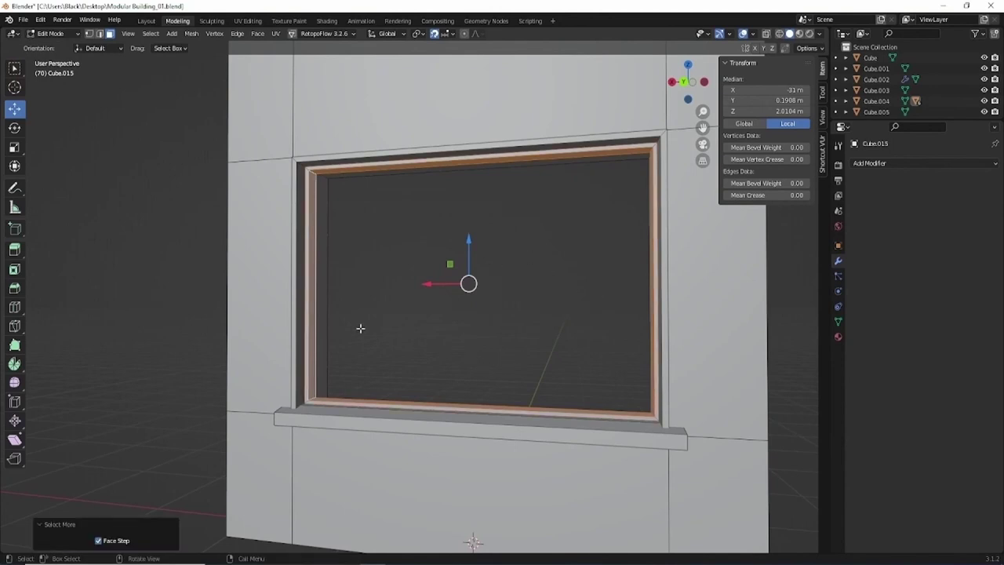
Step: Examine the selected inner frame faces from both sides of the opening
{"action": "scroll", "coordinate": [373, 326], "scroll_direction": "up", "scroll_amount": 4}
{"action": "middle_click_drag", "start_coordinate": [385, 325], "coordinate": [259, 325]}
{"action": "scroll", "coordinate": [490, 340], "scroll_direction": "down", "scroll_amount": 8}
{"action": "middle_click_drag", "start_coordinate": [491, 340], "coordinate": [428, 329]}
{"action": "scroll", "coordinate": [405, 287], "scroll_direction": "up", "scroll_amount": 7}
{"action": "middle_click_drag", "start_coordinate": [403, 278], "coordinate": [366, 280]}
{"action": "scroll", "coordinate": [366, 280], "scroll_direction": "up", "scroll_amount": 4}
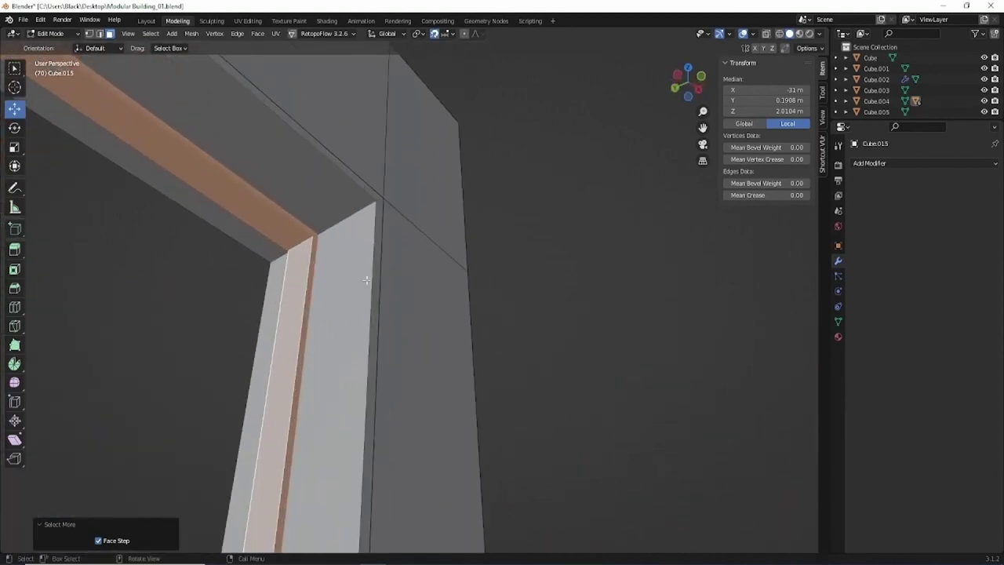
{"action": "scroll", "coordinate": [309, 226], "scroll_direction": "down", "scroll_amount": 4}
{"action": "middle_click_drag", "start_coordinate": [302, 307], "coordinate": [412, 290]}
{"action": "scroll", "coordinate": [415, 298], "scroll_direction": "up", "scroll_amount": 3}
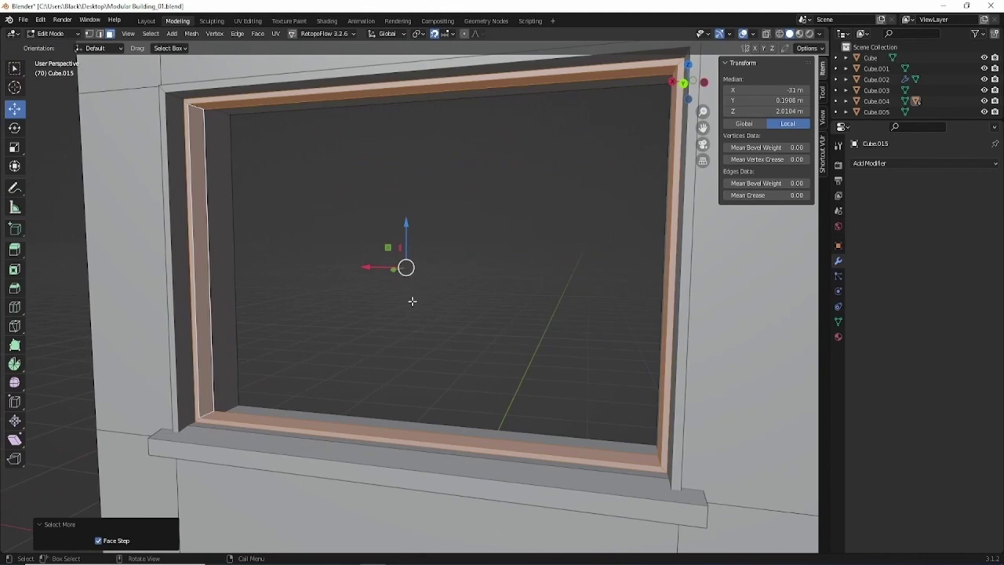
Step: Duplicate the selected inner frame faces in place and separate them into their own object
{"action": "key", "text": "g"}
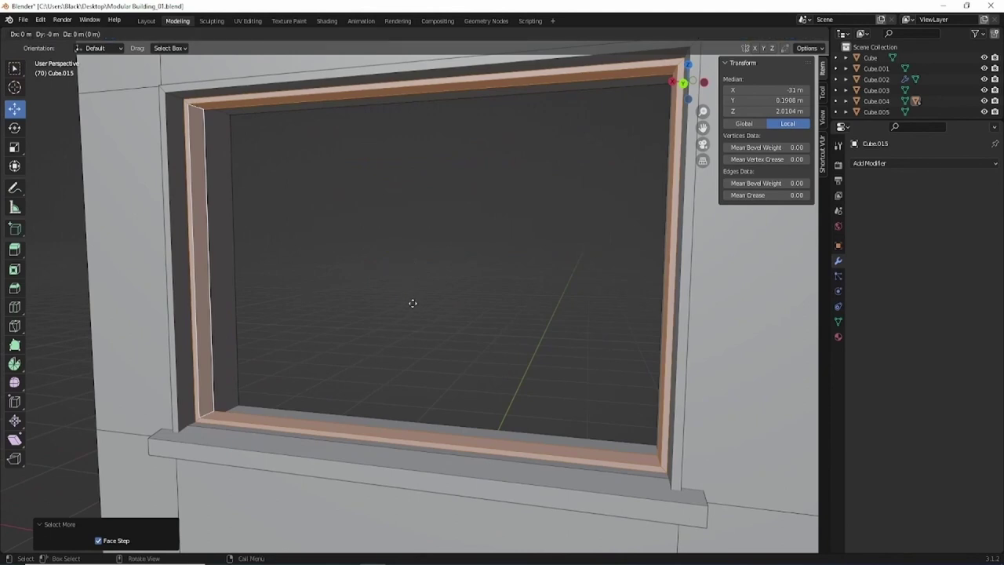
{"action": "right_click", "coordinate": [607, 334]}
{"action": "middle_click_drag", "start_coordinate": [358, 273], "coordinate": [475, 309]}
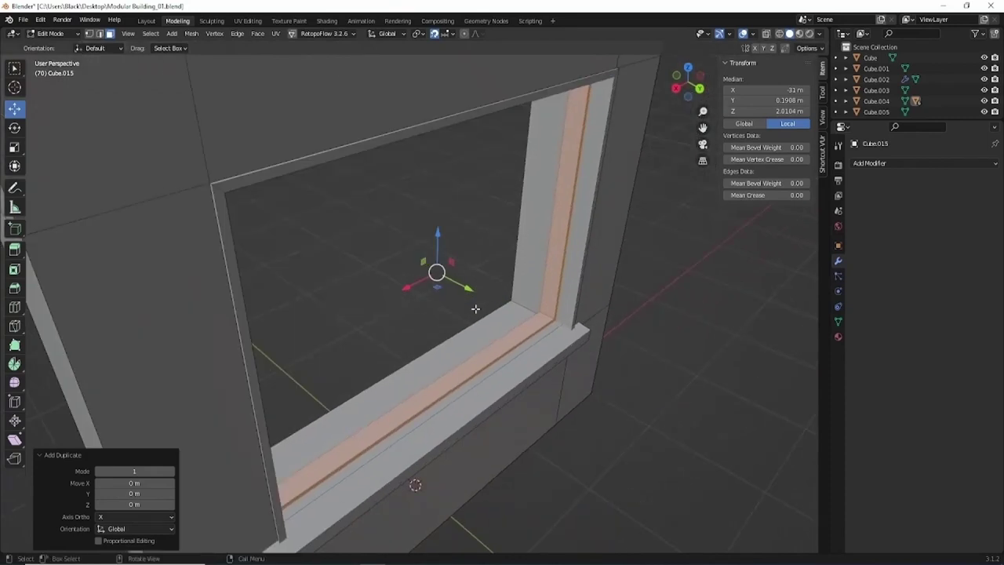
{"action": "key", "text": "p"}
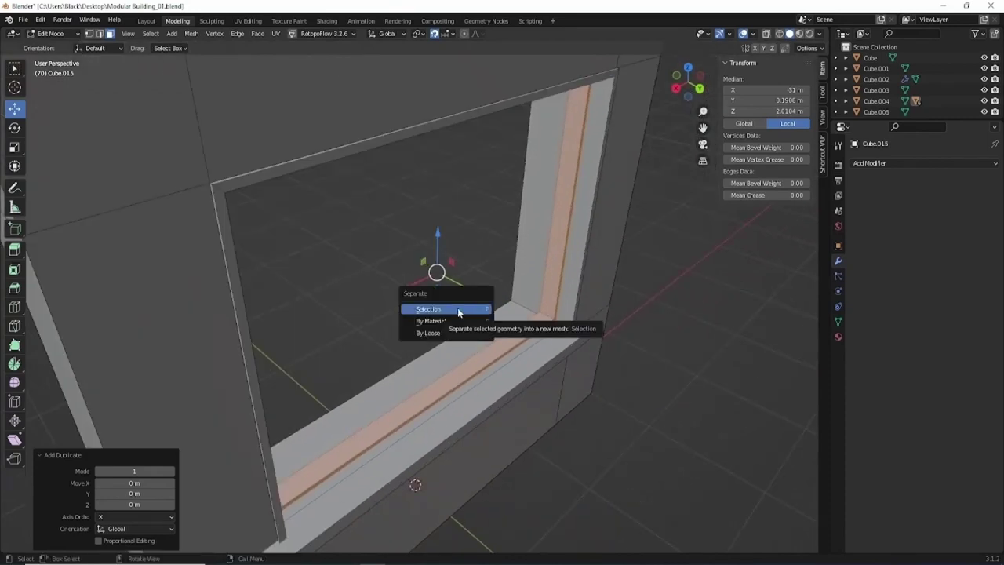
{"action": "left_click", "coordinate": [457, 307]}
Step: Examine the separated faces within the wide window opening
{"action": "scroll", "coordinate": [455, 311], "scroll_direction": "down", "scroll_amount": 5}
{"action": "middle_click_drag", "start_coordinate": [454, 312], "coordinate": [478, 309]}
{"action": "scroll", "coordinate": [406, 283], "scroll_direction": "up", "scroll_amount": 2}
{"action": "middle_click_drag", "start_coordinate": [600, 350], "coordinate": [409, 245]}
{"action": "scroll", "coordinate": [470, 279], "scroll_direction": "down", "scroll_amount": 6}
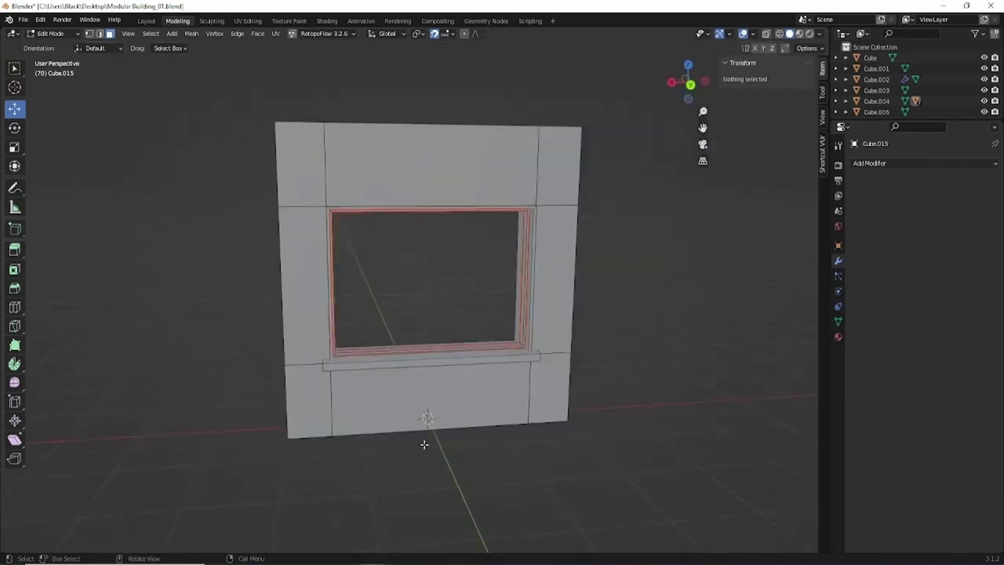
{"action": "scroll", "coordinate": [404, 242], "scroll_direction": "up", "scroll_amount": 3}
{"action": "middle_click_drag", "start_coordinate": [471, 294], "coordinate": [516, 210]}
{"action": "scroll", "coordinate": [493, 260], "scroll_direction": "up", "scroll_amount": 4}
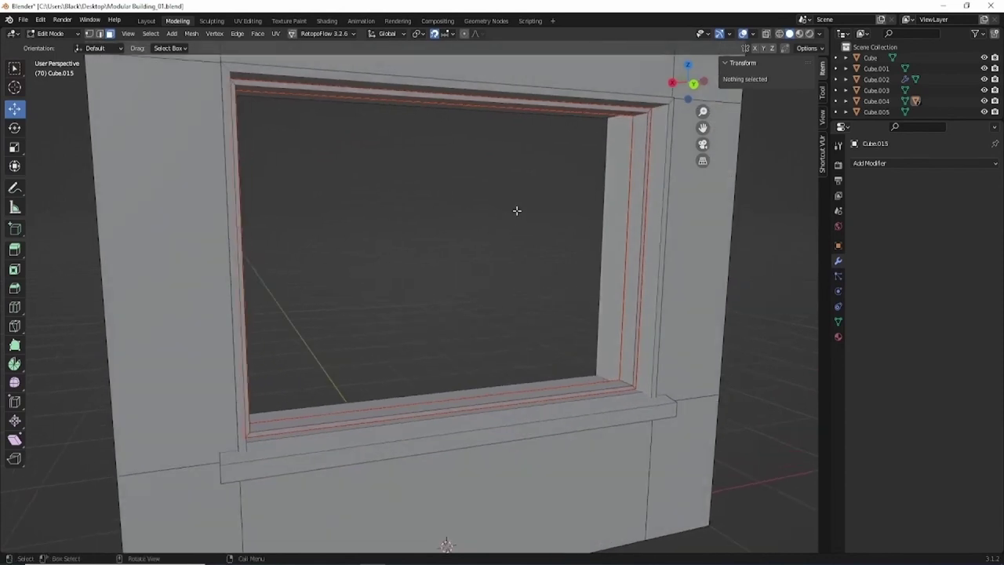
Step: Select the separated inner frame object in Object Mode, set its origin to geometry and frame it in the view
{"action": "key", "text": "Tab"}
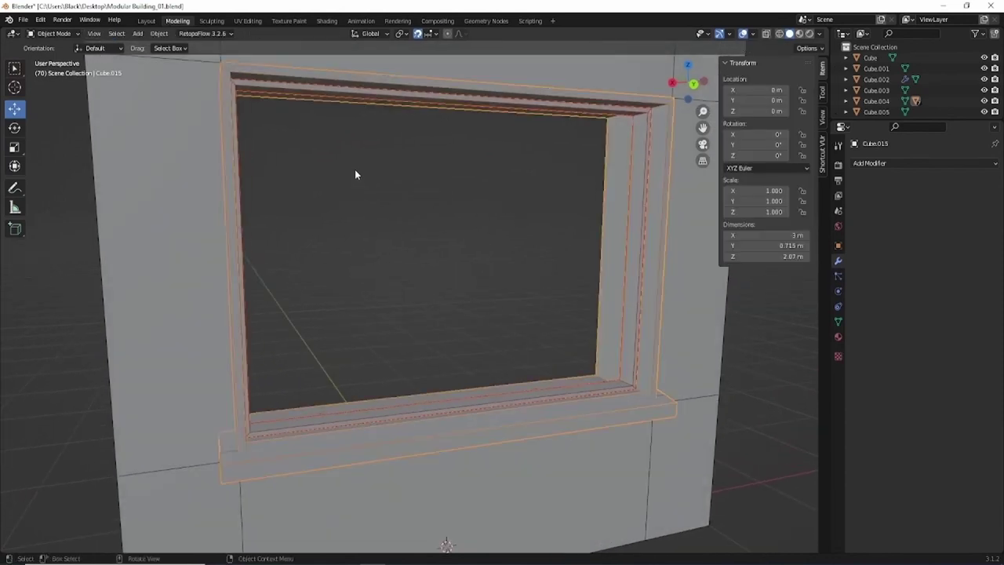
{"action": "left_click", "coordinate": [275, 94]}
{"action": "right_click", "coordinate": [433, 213]}
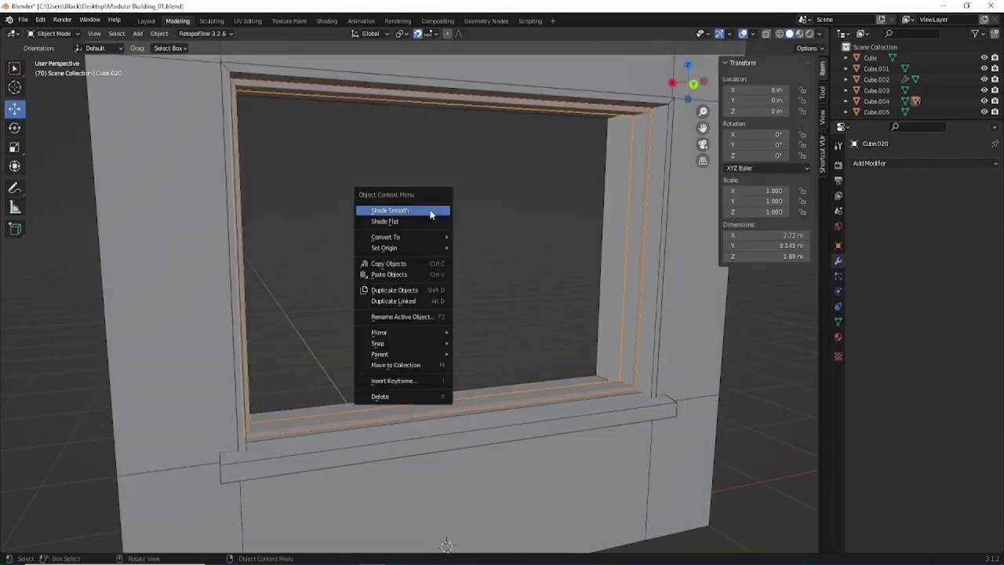
{"action": "mouse_move", "coordinate": [393, 249]}
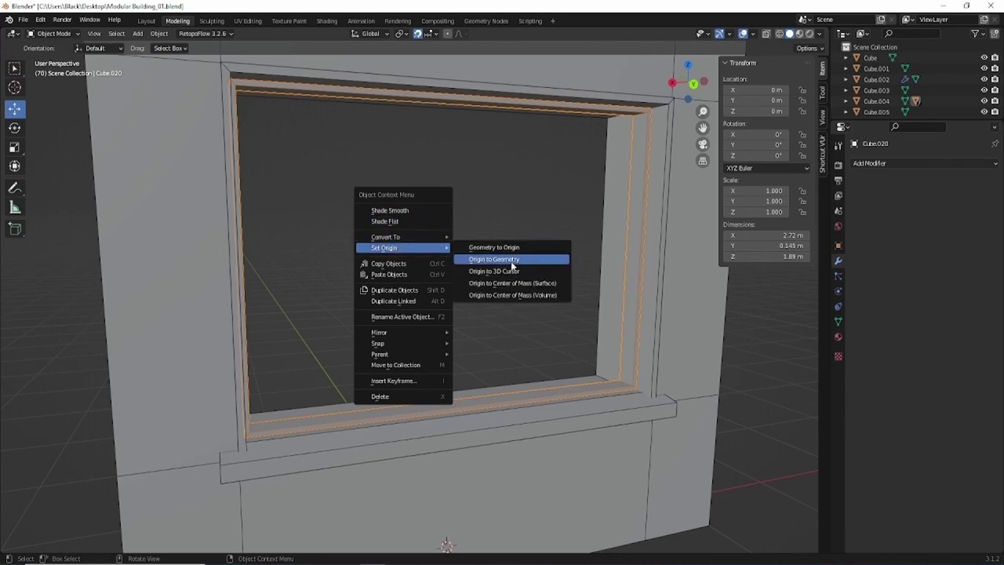
{"action": "left_click", "coordinate": [512, 259]}
{"action": "key", "text": "KP_Decimal"}
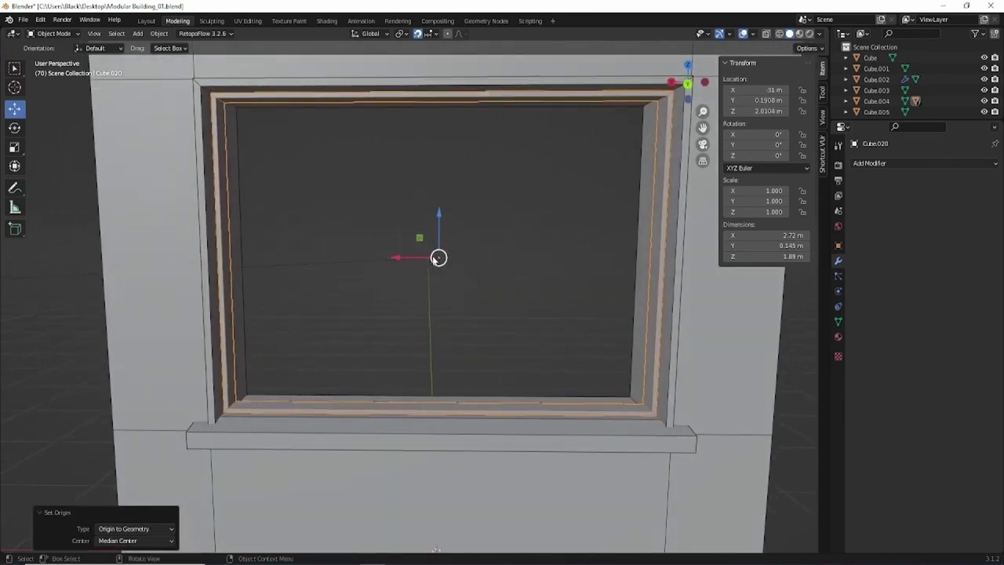
Step: Select the lower sash of the narrow wall's window and try sliding it up along Z
{"action": "scroll", "coordinate": [441, 271], "scroll_direction": "down", "scroll_amount": 8}
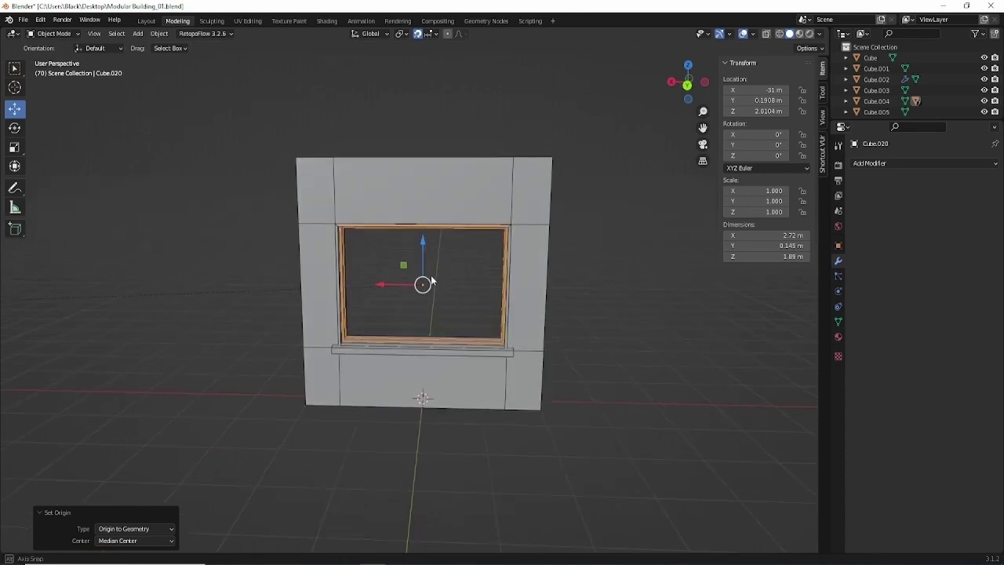
{"action": "middle_click_drag", "start_coordinate": [343, 289], "coordinate": [522, 286]}
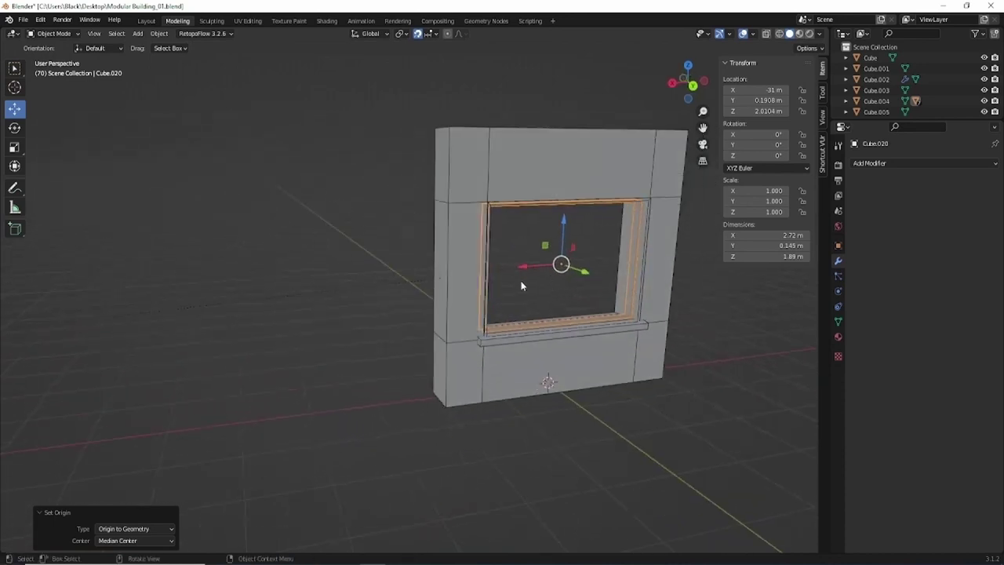
{"action": "scroll", "coordinate": [521, 285], "scroll_direction": "down", "scroll_amount": 8}
{"action": "middle_click_drag", "start_coordinate": [259, 303], "coordinate": [667, 278], "text": "shift"}
{"action": "scroll", "coordinate": [379, 297], "scroll_direction": "up", "scroll_amount": 3}
{"action": "middle_click_drag", "start_coordinate": [322, 312], "coordinate": [449, 302], "text": "shift"}
{"action": "scroll", "coordinate": [542, 288], "scroll_direction": "up", "scroll_amount": 6}
{"action": "scroll", "coordinate": [574, 290], "scroll_direction": "down", "scroll_amount": 6}
{"action": "scroll", "coordinate": [510, 278], "scroll_direction": "up", "scroll_amount": 6}
{"action": "scroll", "coordinate": [500, 269], "scroll_direction": "up", "scroll_amount": 2}
{"action": "left_click", "coordinate": [407, 302]}
{"action": "scroll", "coordinate": [410, 309], "scroll_direction": "down", "scroll_amount": 4}
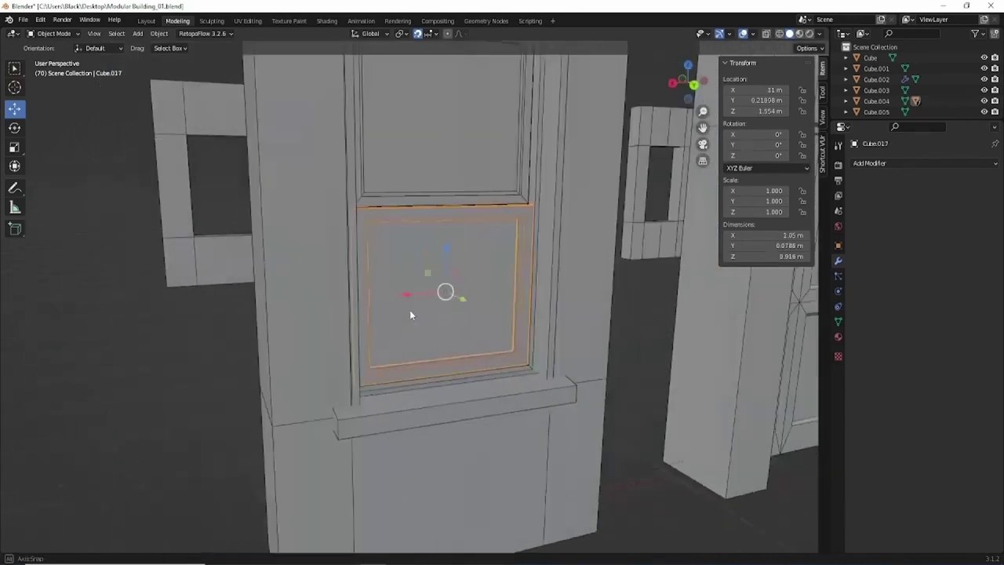
{"action": "scroll", "coordinate": [430, 299], "scroll_direction": "up", "scroll_amount": 4}
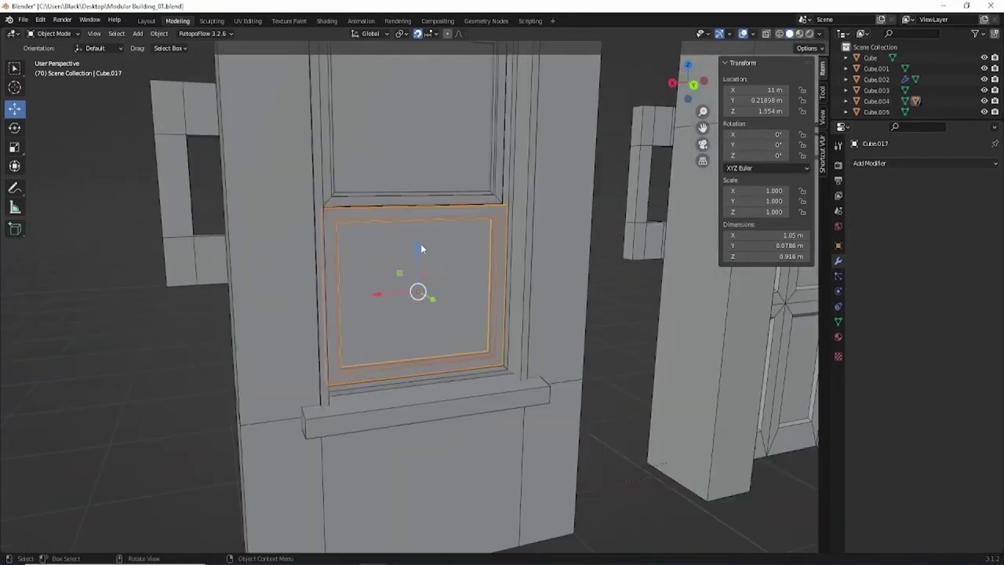
{"action": "left_click_drag", "start_coordinate": [421, 247], "coordinate": [425, 228]}
{"action": "scroll", "coordinate": [489, 237], "scroll_direction": "down", "scroll_amount": 5}
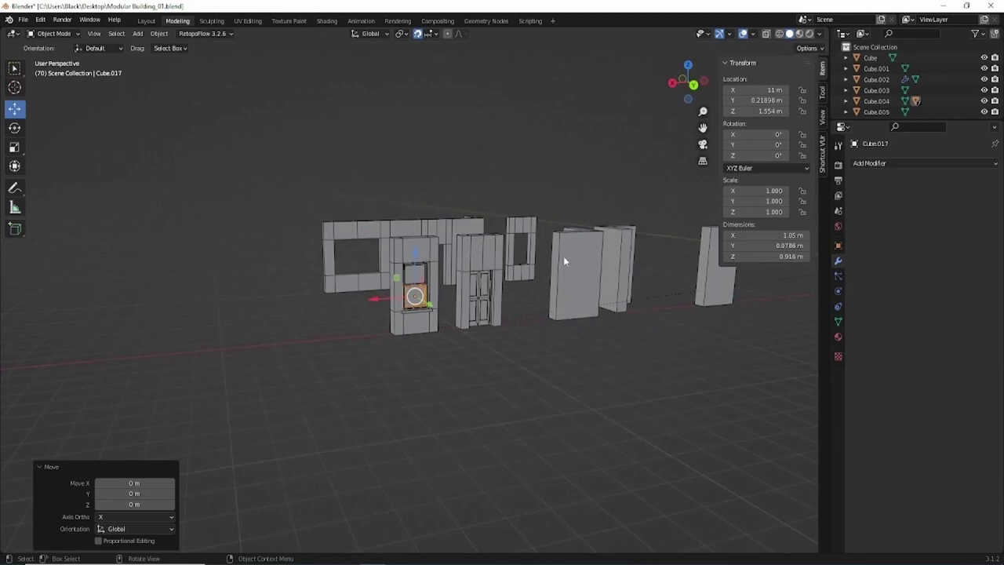
Step: Select the separated inner frame object in the wide window's opening and try moving it along Y
{"action": "scroll", "coordinate": [565, 261], "scroll_direction": "down", "scroll_amount": 2}
{"action": "middle_click_drag", "start_coordinate": [576, 274], "coordinate": [336, 278], "text": "shift"}
{"action": "middle_click_drag", "start_coordinate": [125, 272], "coordinate": [83, 270]}
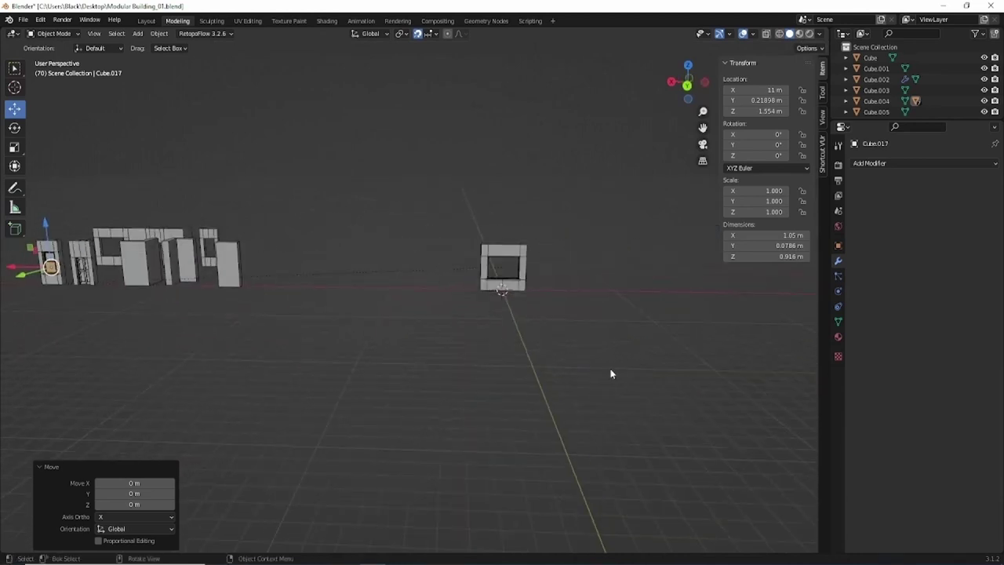
{"action": "scroll", "coordinate": [565, 301], "scroll_direction": "up", "scroll_amount": 4}
{"action": "middle_click_drag", "start_coordinate": [565, 301], "coordinate": [462, 305], "text": "shift"}
{"action": "scroll", "coordinate": [473, 274], "scroll_direction": "up", "scroll_amount": 5}
{"action": "middle_click_drag", "start_coordinate": [477, 262], "coordinate": [419, 312]}
{"action": "scroll", "coordinate": [364, 331], "scroll_direction": "up", "scroll_amount": 4}
{"action": "left_click", "coordinate": [348, 317]}
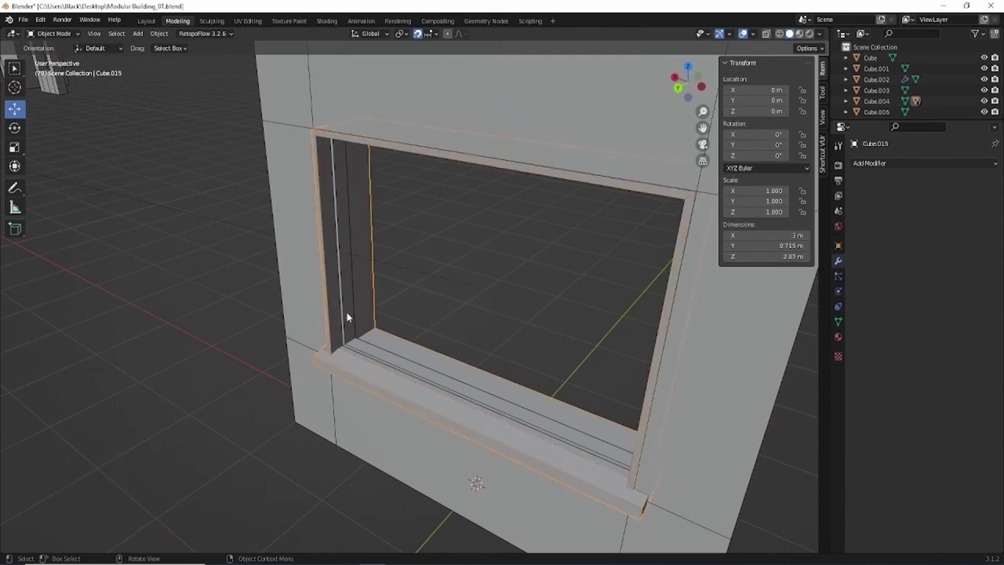
{"action": "left_click", "coordinate": [349, 317]}
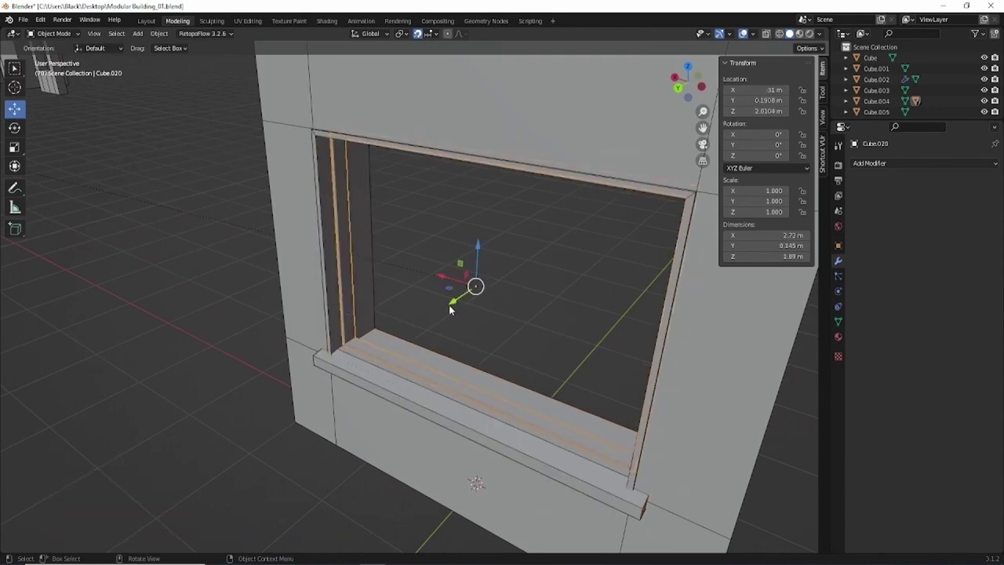
{"action": "key", "text": "shift+d"}
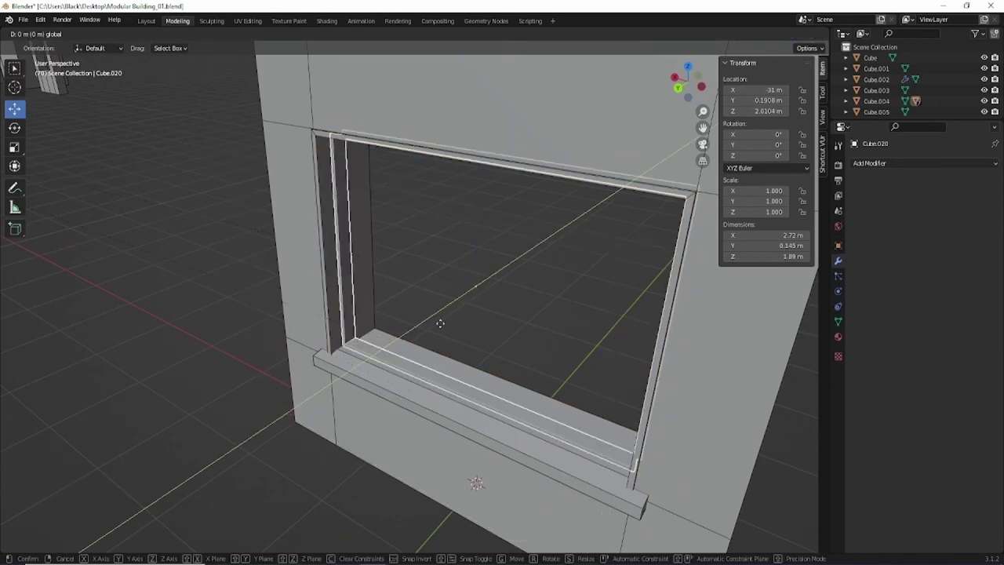
{"action": "right_click", "coordinate": [440, 323]}
Step: Clear the inner frame object's parent while keeping its transformation
{"action": "middle_click_drag", "start_coordinate": [477, 314], "coordinate": [411, 301]}
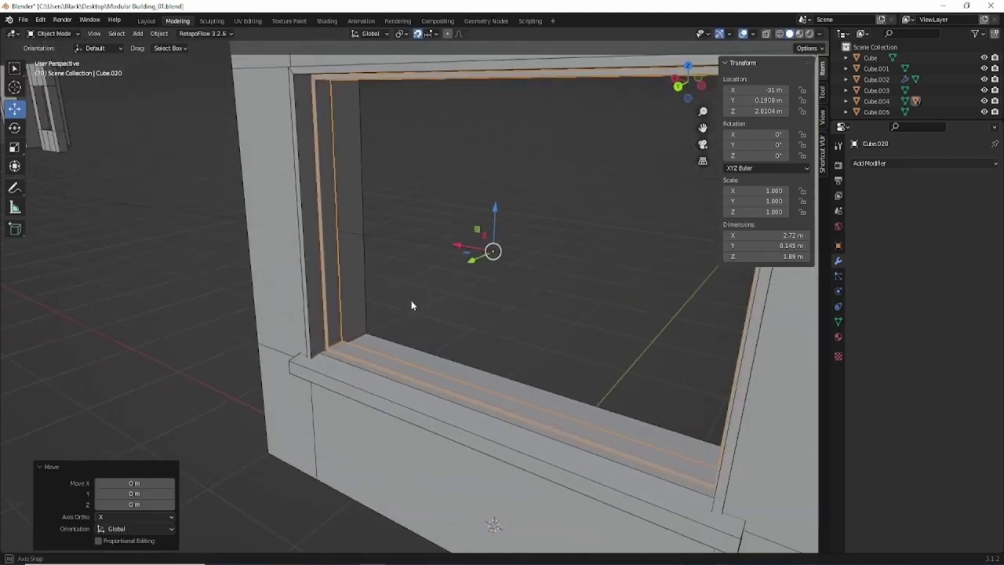
{"action": "left_click", "coordinate": [159, 34]}
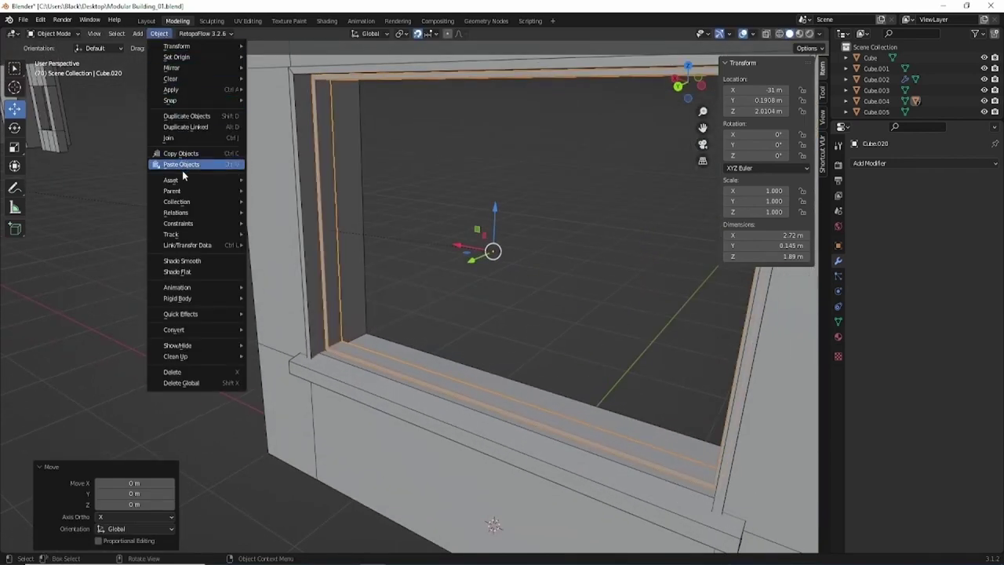
{"action": "mouse_move", "coordinate": [194, 192]}
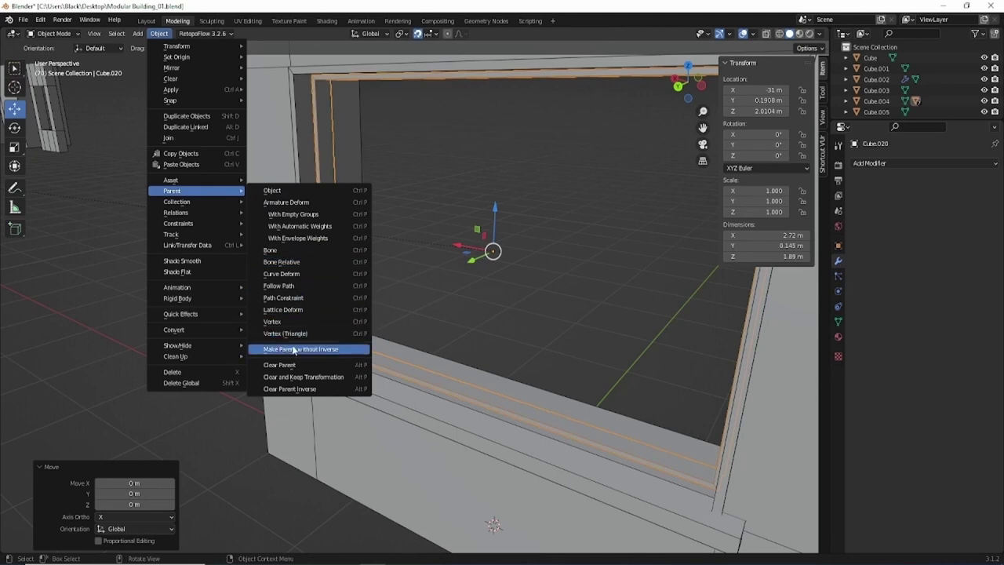
{"action": "left_click", "coordinate": [321, 378]}
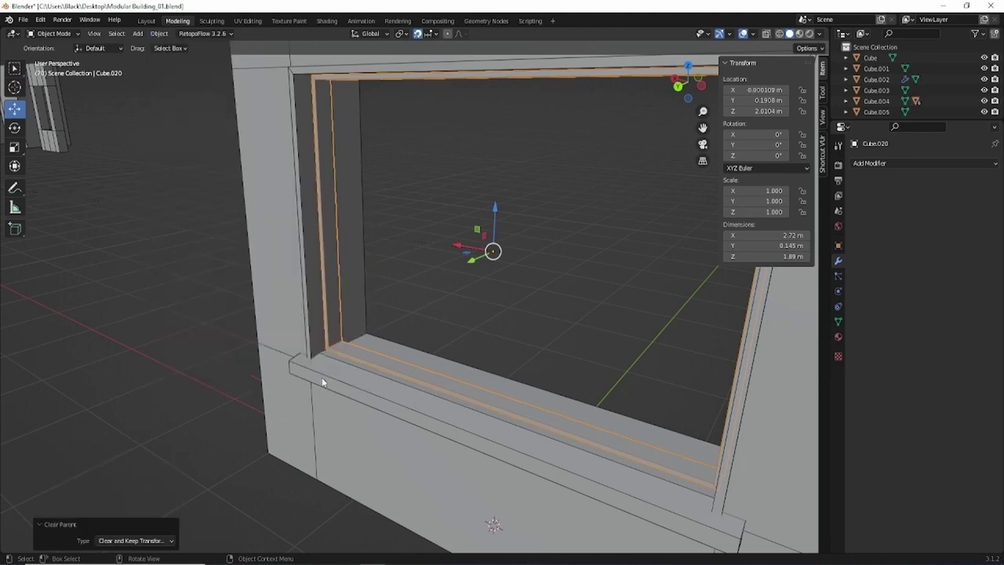
Step: Select the narrow sash-window wall and try moving it freely to test its parenting
{"action": "middle_click_drag", "start_coordinate": [464, 367], "coordinate": [634, 263]}
{"action": "scroll", "coordinate": [483, 272], "scroll_direction": "down", "scroll_amount": 9}
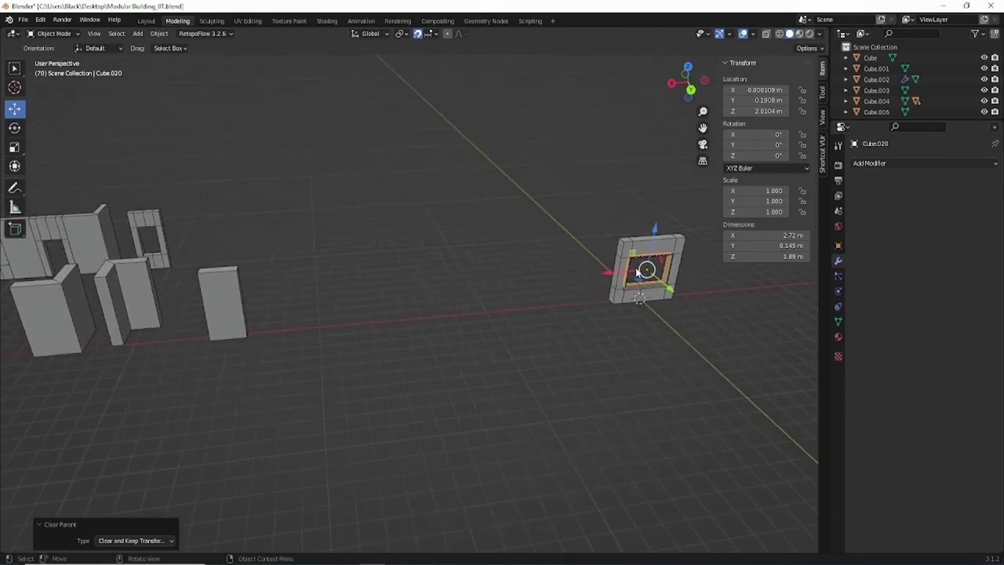
{"action": "scroll", "coordinate": [200, 253], "scroll_direction": "down", "scroll_amount": 2}
{"action": "middle_click_drag", "start_coordinate": [102, 277], "coordinate": [204, 255], "text": "shift"}
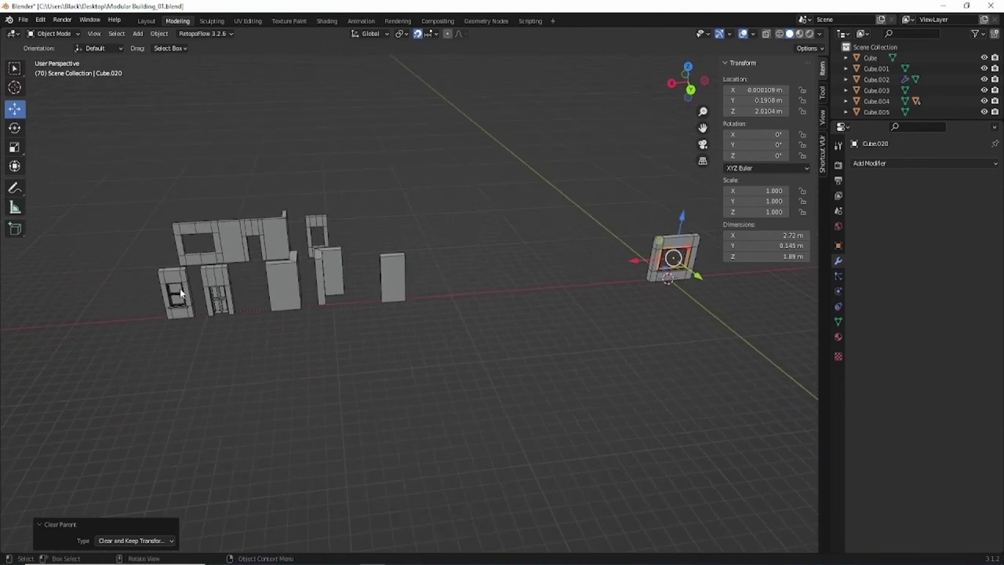
{"action": "left_click", "coordinate": [187, 298]}
{"action": "left_click", "coordinate": [182, 284]}
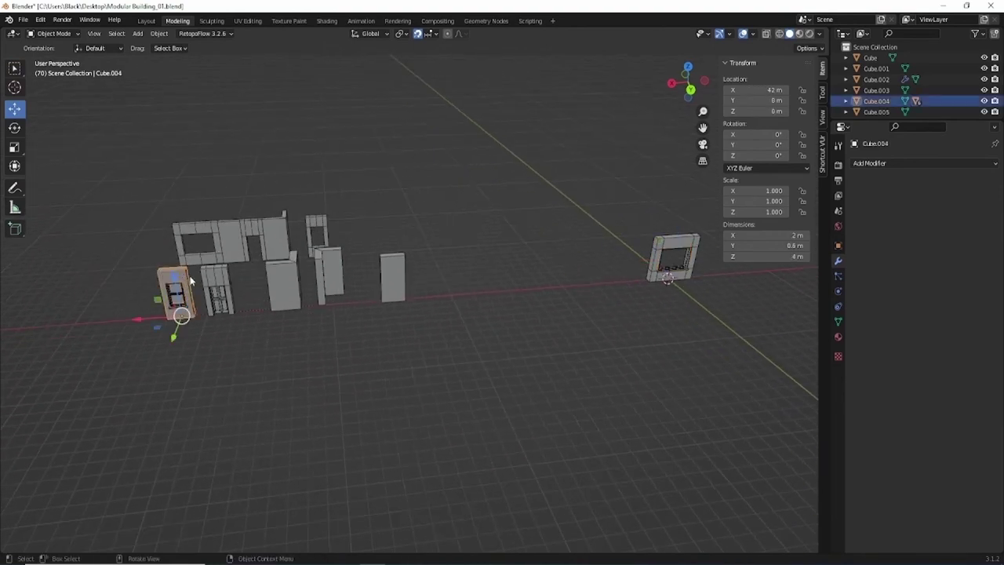
{"action": "middle_click_drag", "start_coordinate": [182, 283], "coordinate": [235, 259]}
{"action": "key", "text": "g"}
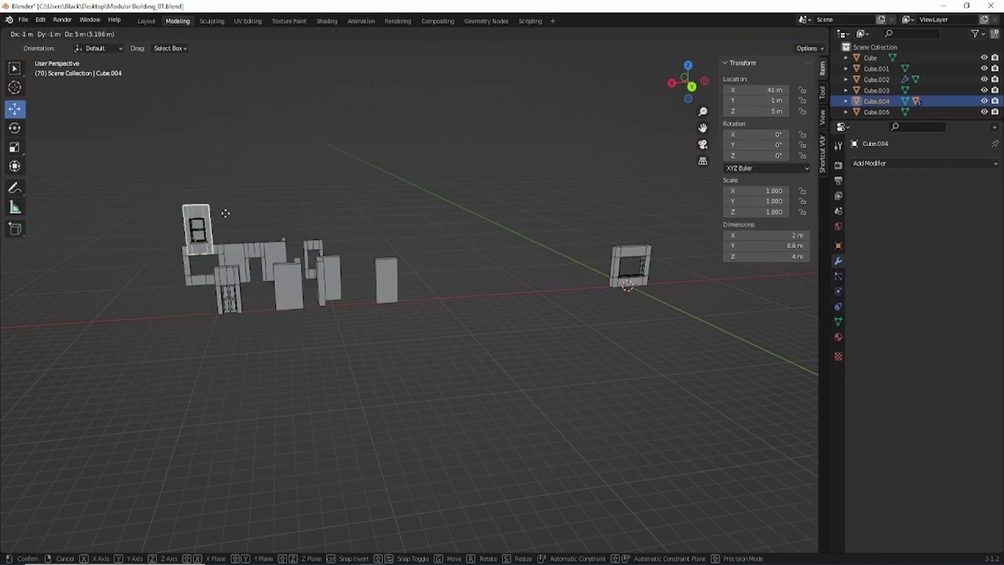
{"action": "right_click", "coordinate": [225, 213]}
Step: Select the wide window's outer frame with the sill, centre the view on it, and enlarge the Outliner to show all objects
{"action": "middle_click_drag", "start_coordinate": [658, 274], "coordinate": [363, 298], "text": "shift"}
{"action": "scroll", "coordinate": [364, 298], "scroll_direction": "up", "scroll_amount": 4}
{"action": "left_click", "coordinate": [390, 275]}
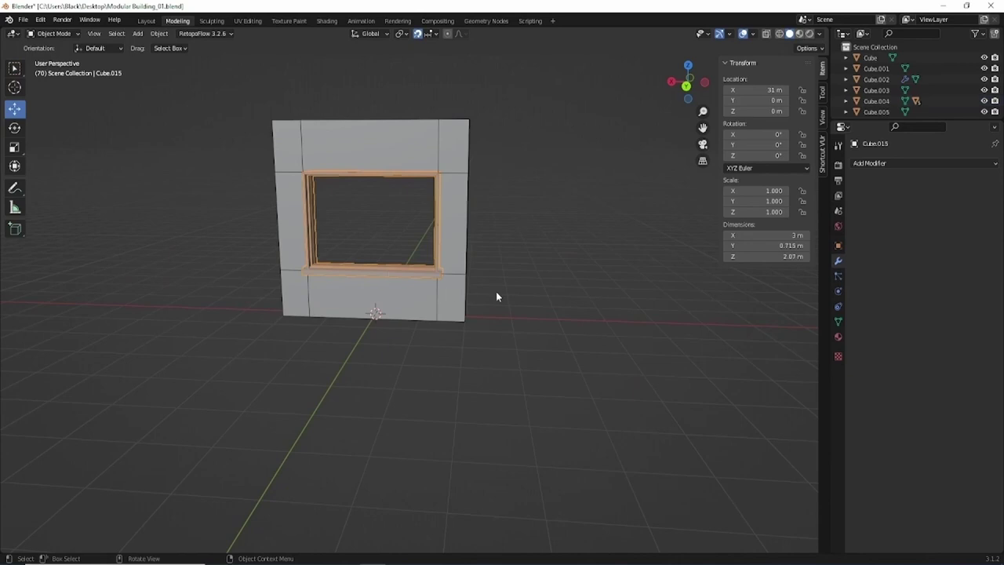
{"action": "key", "text": "KP_Decimal"}
{"action": "middle_click_drag", "start_coordinate": [368, 274], "coordinate": [447, 239]}
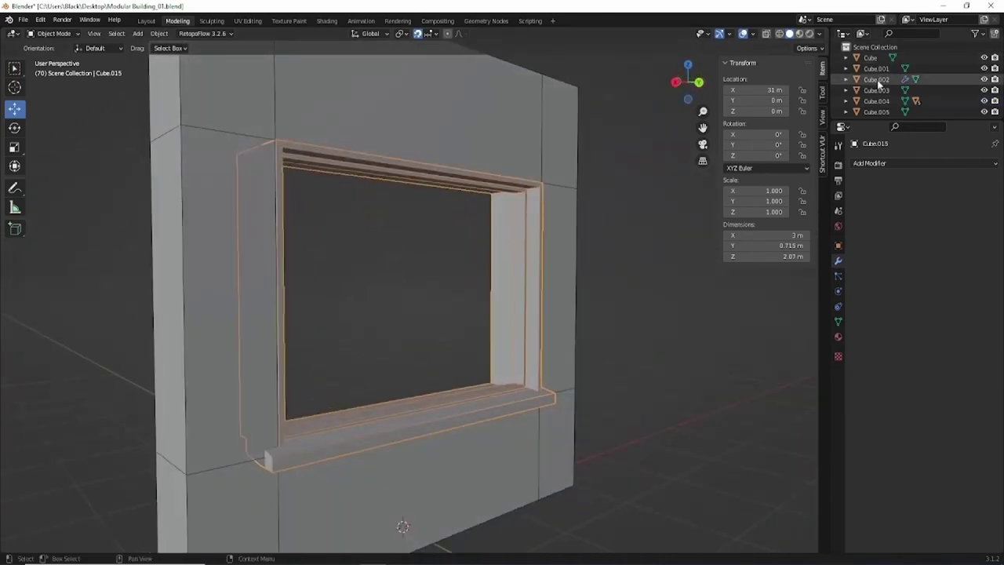
{"action": "left_click_drag", "start_coordinate": [878, 118], "coordinate": [878, 260]}
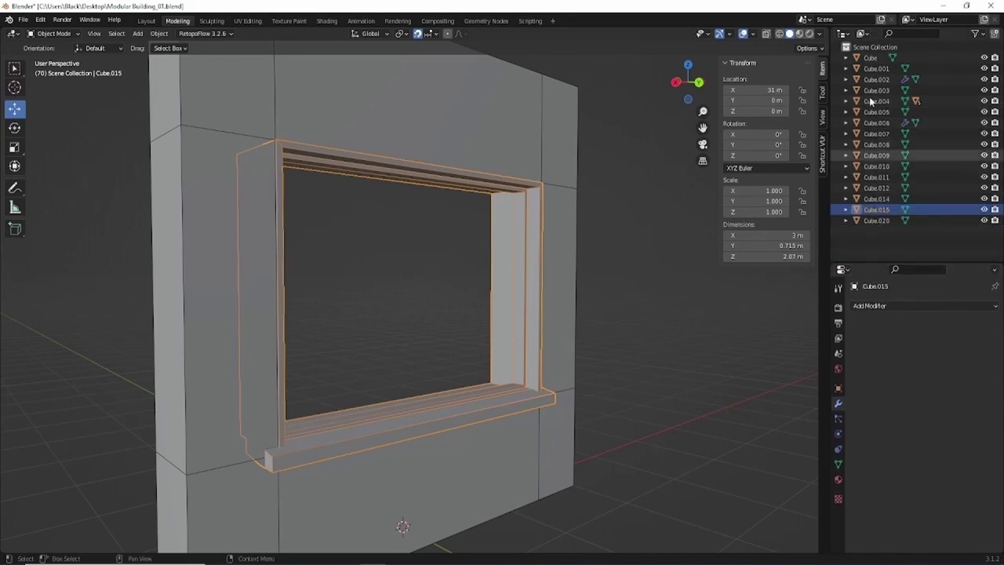
Step: Select the unparented inner frame object inside the wide window opening and inspect it from the front and above
{"action": "middle_click_drag", "start_coordinate": [443, 263], "coordinate": [409, 271]}
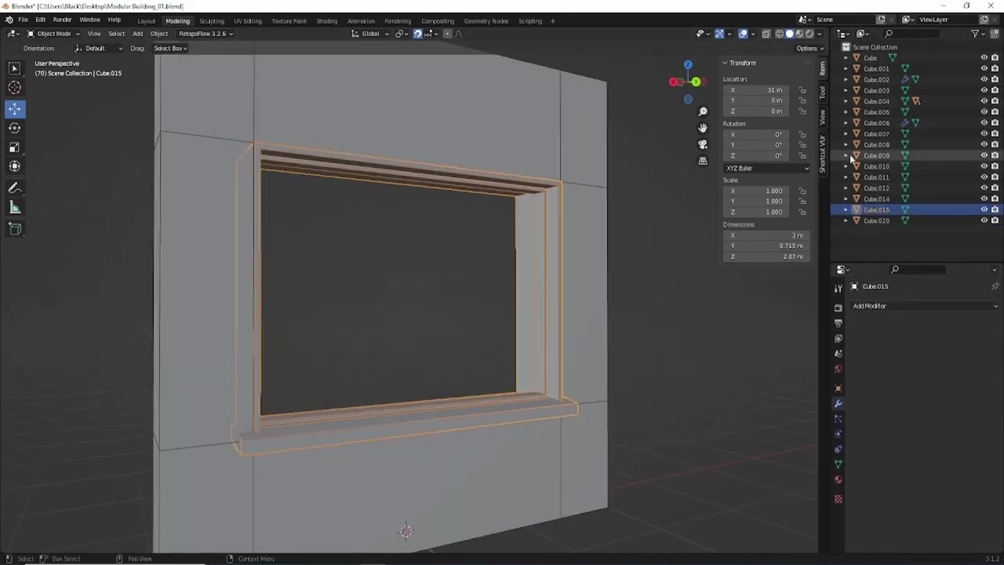
{"action": "middle_click_drag", "start_coordinate": [361, 316], "coordinate": [511, 253]}
{"action": "middle_click_drag", "start_coordinate": [384, 282], "coordinate": [564, 321]}
{"action": "scroll", "coordinate": [565, 321], "scroll_direction": "up", "scroll_amount": 2}
{"action": "left_click", "coordinate": [592, 336]}
{"action": "scroll", "coordinate": [594, 336], "scroll_direction": "down", "scroll_amount": 3}
{"action": "left_click", "coordinate": [470, 337]}
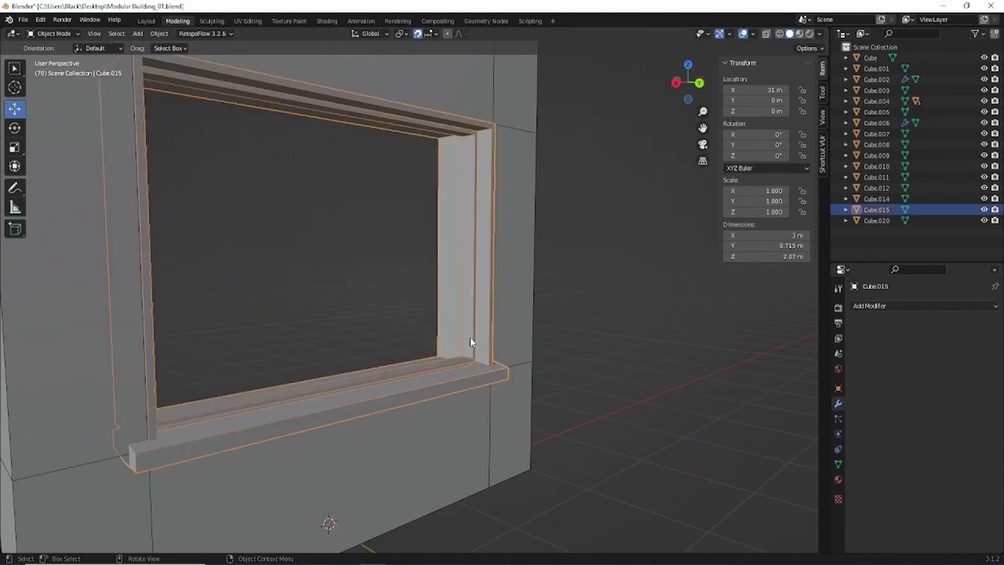
{"action": "left_click", "coordinate": [469, 341]}
{"action": "scroll", "coordinate": [470, 342], "scroll_direction": "down", "scroll_amount": 2}
{"action": "middle_click_drag", "start_coordinate": [470, 342], "coordinate": [350, 173]}
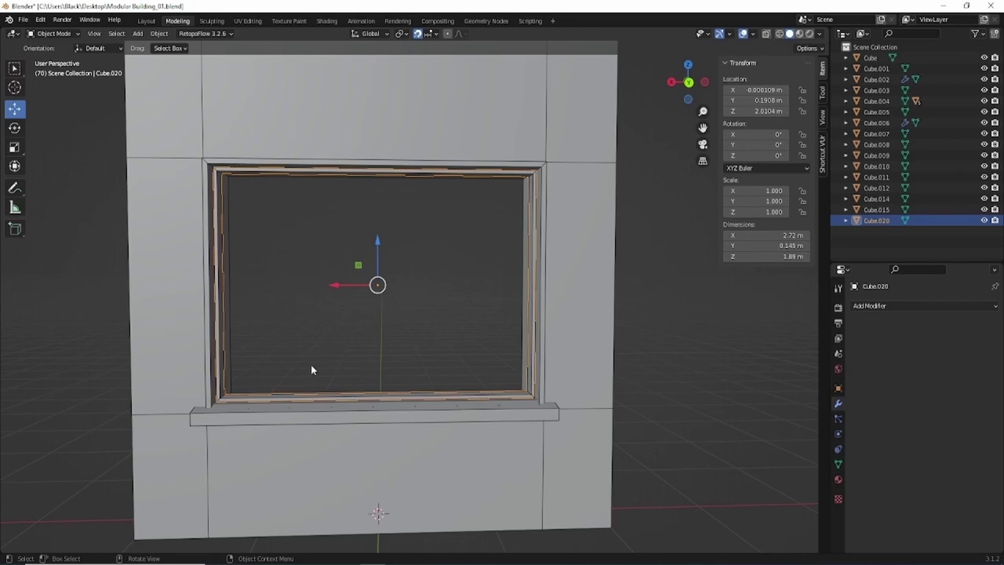
{"action": "middle_click_drag", "start_coordinate": [453, 316], "coordinate": [240, 203]}
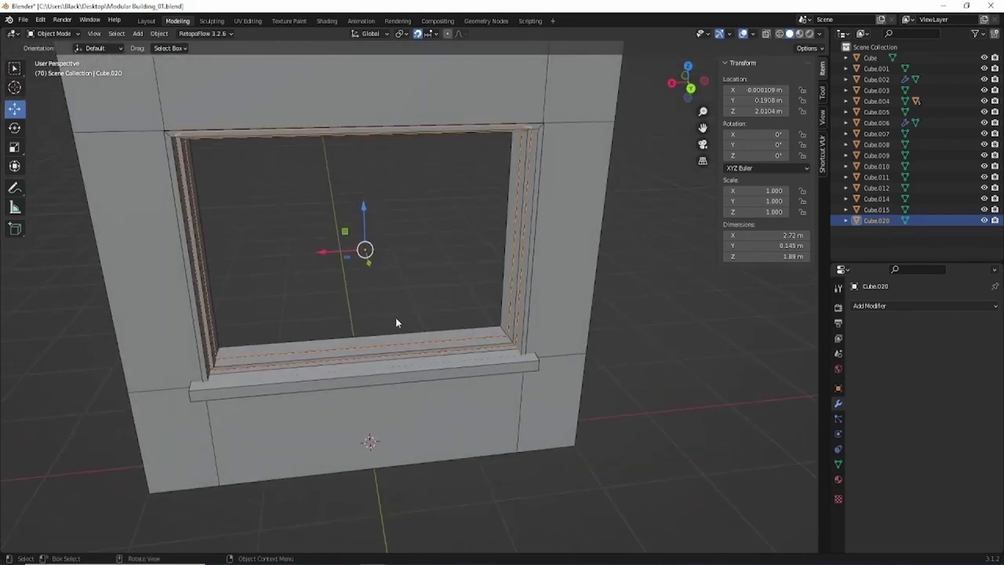